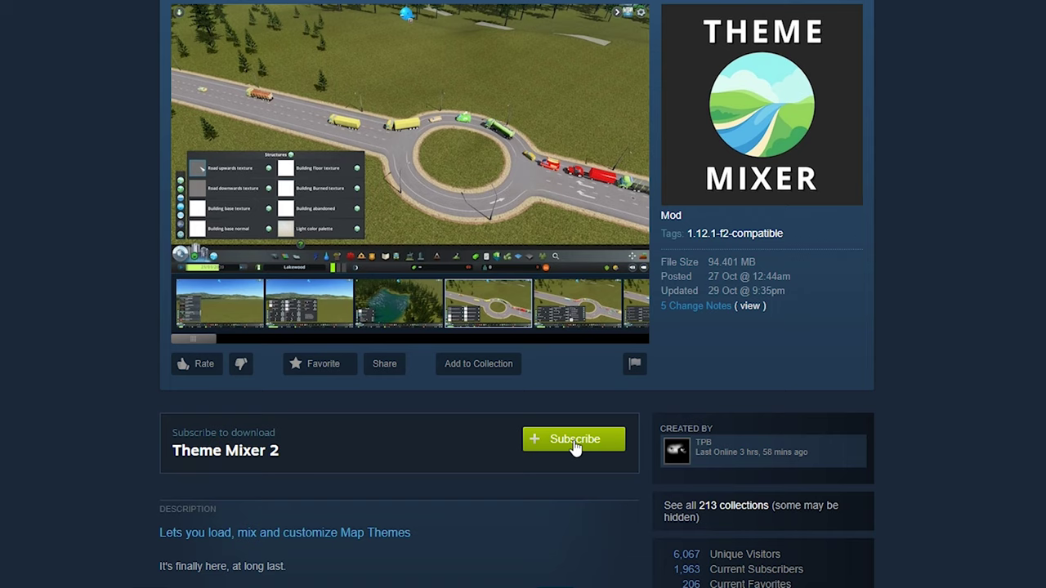
- Subscribe to the Theme Mixer 2 mod on the Steam Workshop and open the game's Content Manager
{"action": "left_click", "coordinate": [577, 445]}
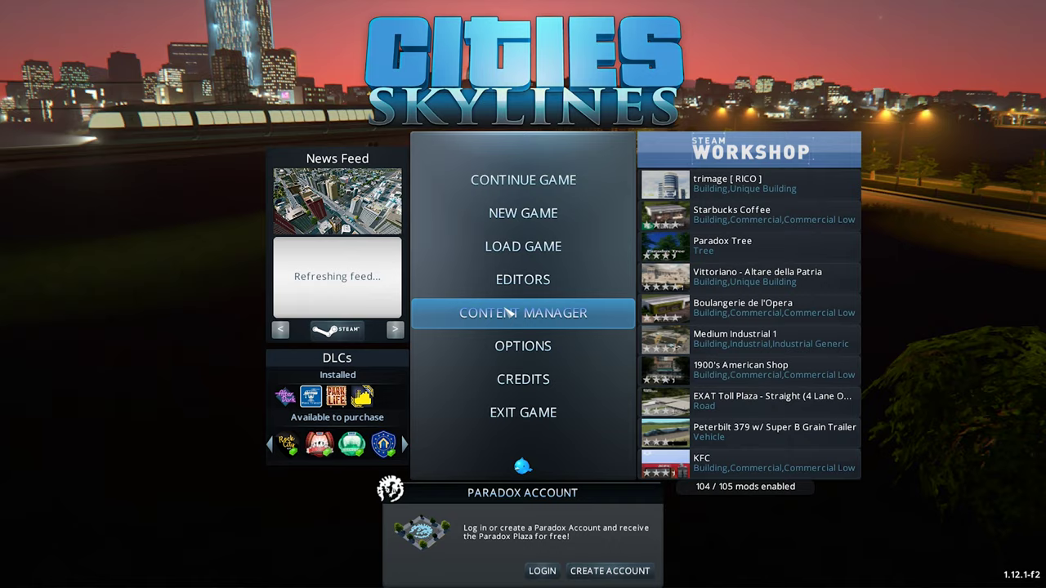
{"action": "left_click", "coordinate": [508, 312]}
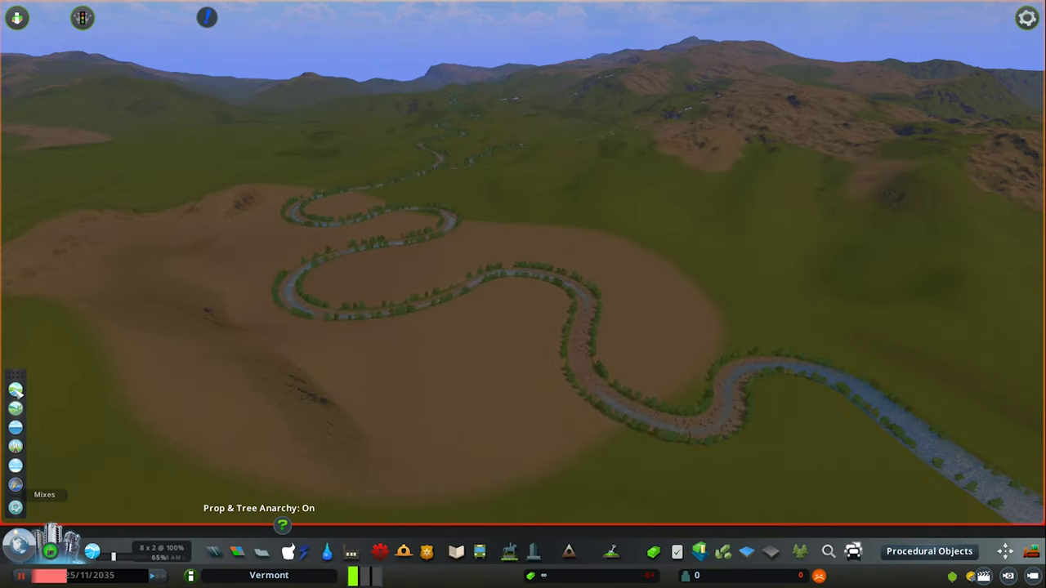
- Browse the available map themes and apply RRealistic V1.4.5 European, followed by NotSoRocky European
{"action": "left_click", "coordinate": [15, 390]}
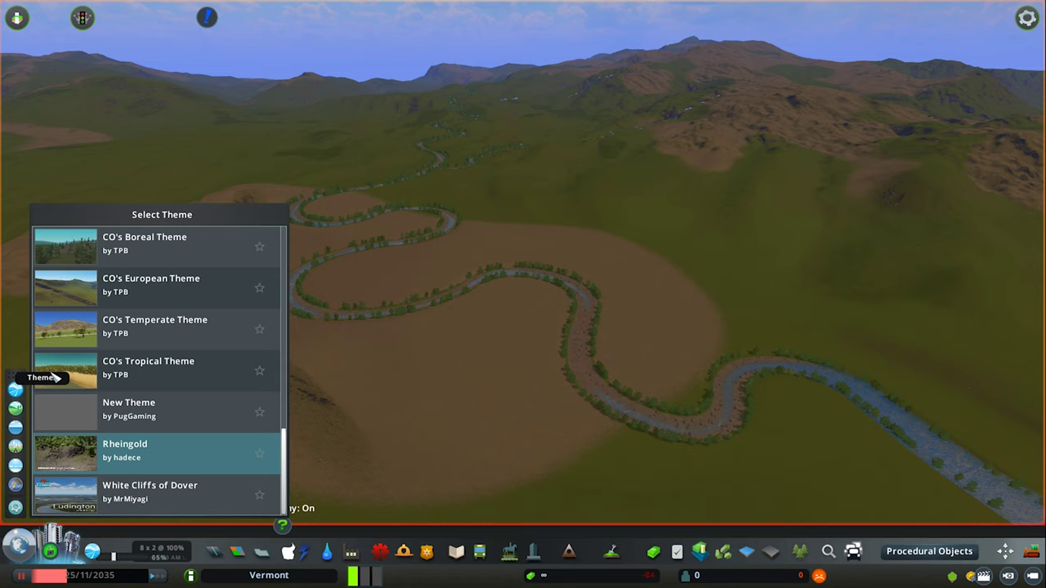
{"action": "scroll", "coordinate": [180, 359], "scroll_direction": "up", "scroll_amount": 2}
{"action": "scroll", "coordinate": [186, 362], "scroll_direction": "up", "scroll_amount": 5}
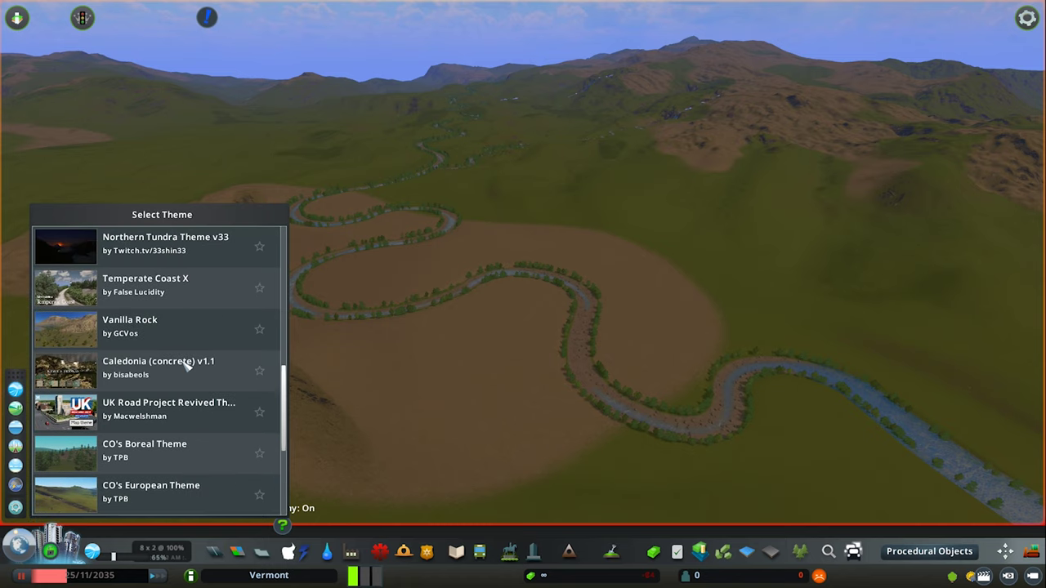
{"action": "scroll", "coordinate": [168, 325], "scroll_direction": "up", "scroll_amount": 8}
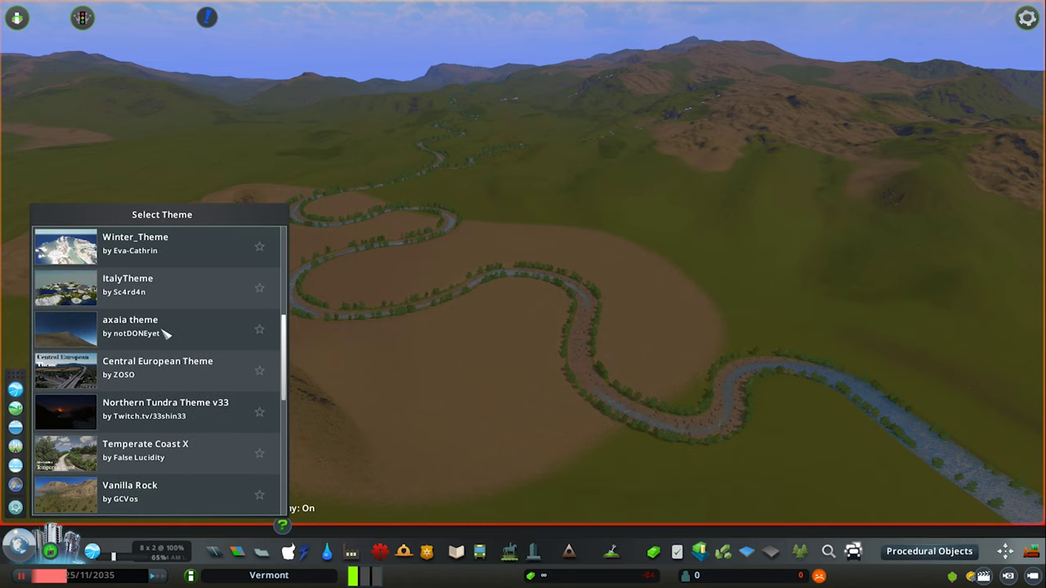
{"action": "left_click", "coordinate": [168, 257]}
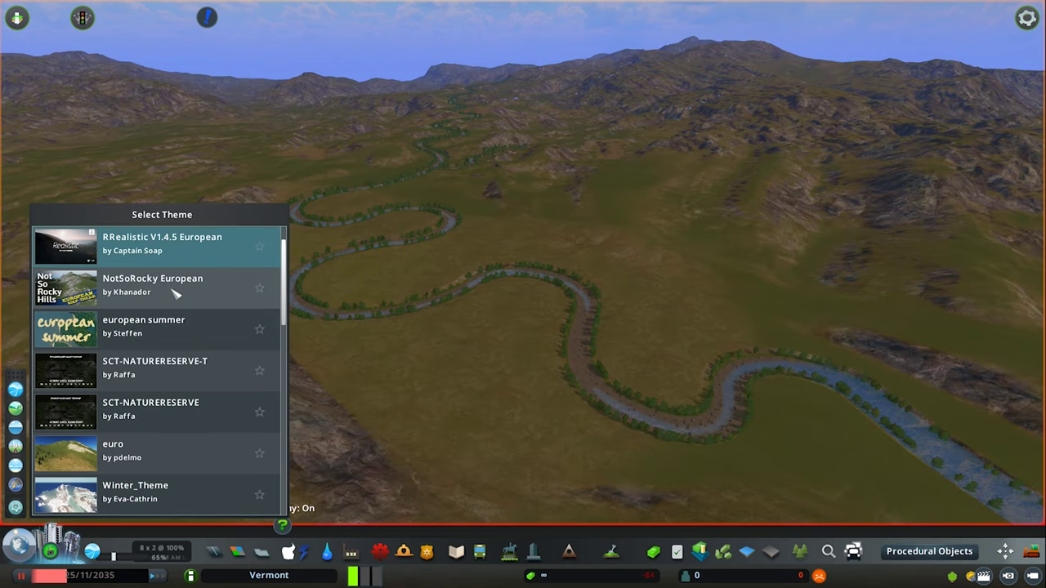
{"action": "left_click", "coordinate": [175, 294]}
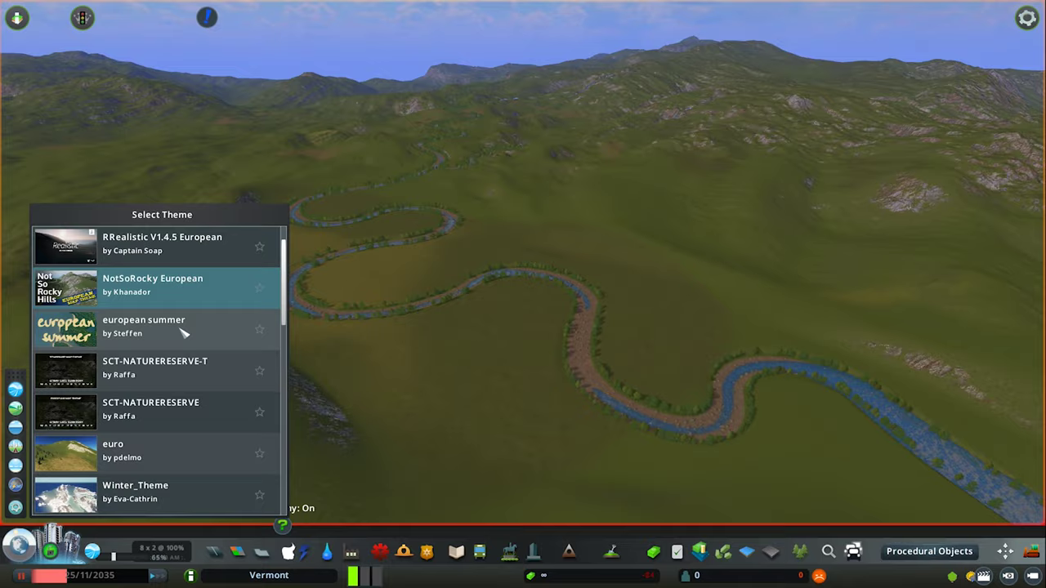
- Mark Temperate Coast X as a favorite theme and apply the Vanilla Rock theme to the map
{"action": "scroll", "coordinate": [185, 333], "scroll_direction": "down", "scroll_amount": 5}
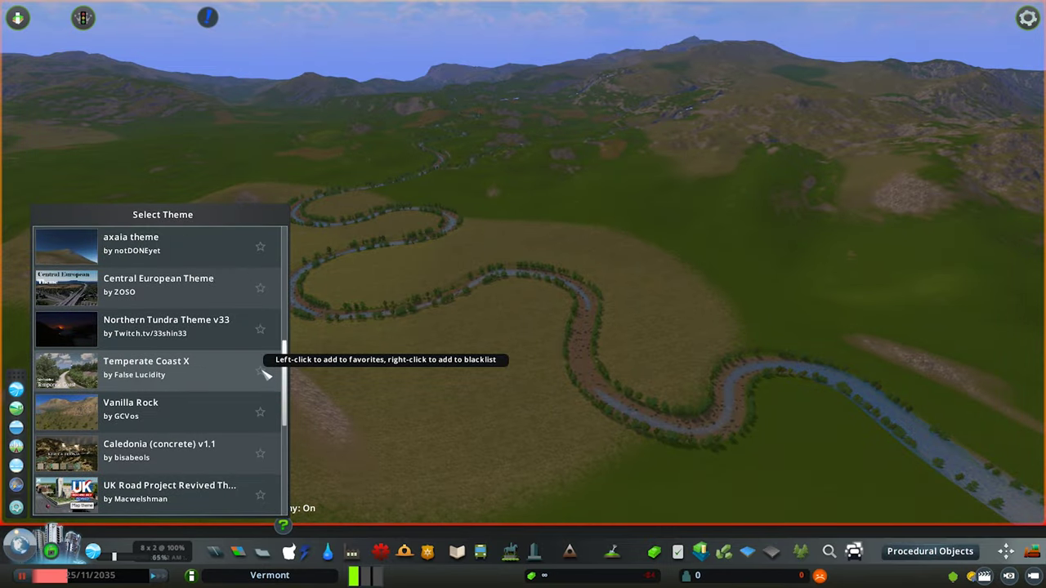
{"action": "left_click", "coordinate": [260, 372]}
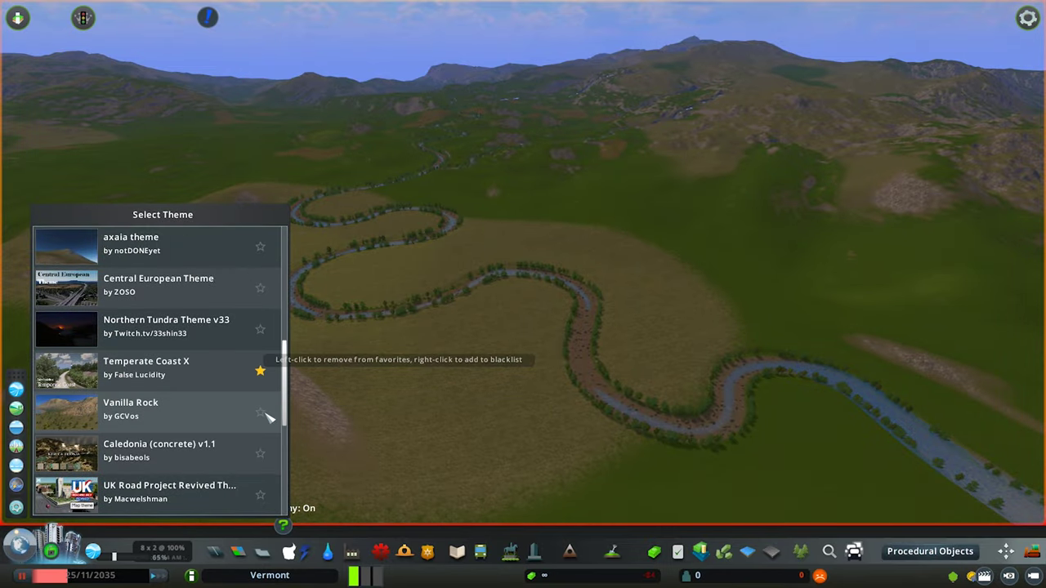
{"action": "left_click", "coordinate": [164, 408]}
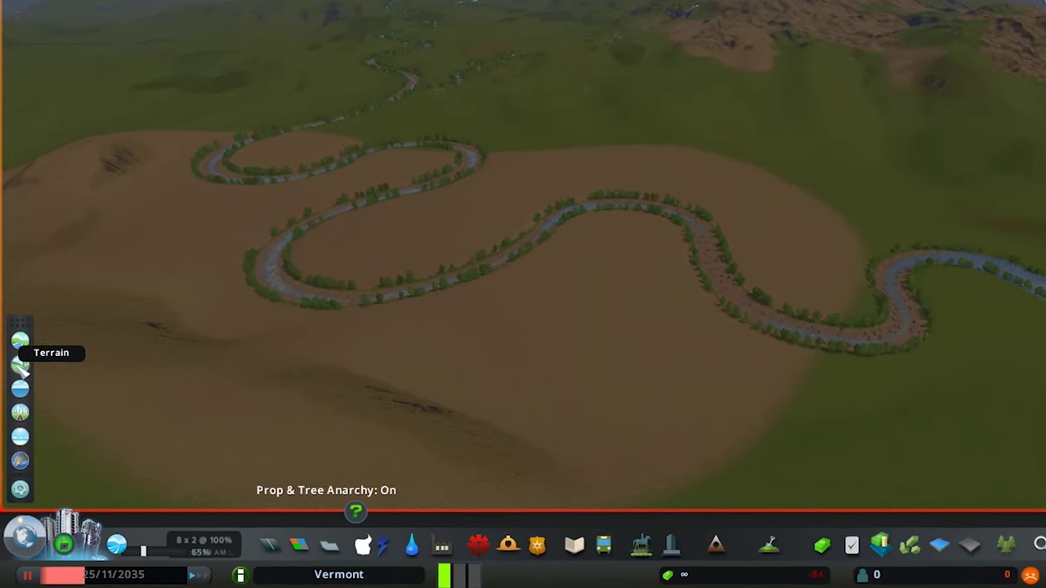
- Open the terrain theme settings and set the cliff texture tiling to 0.0158
{"action": "left_click", "coordinate": [16, 409]}
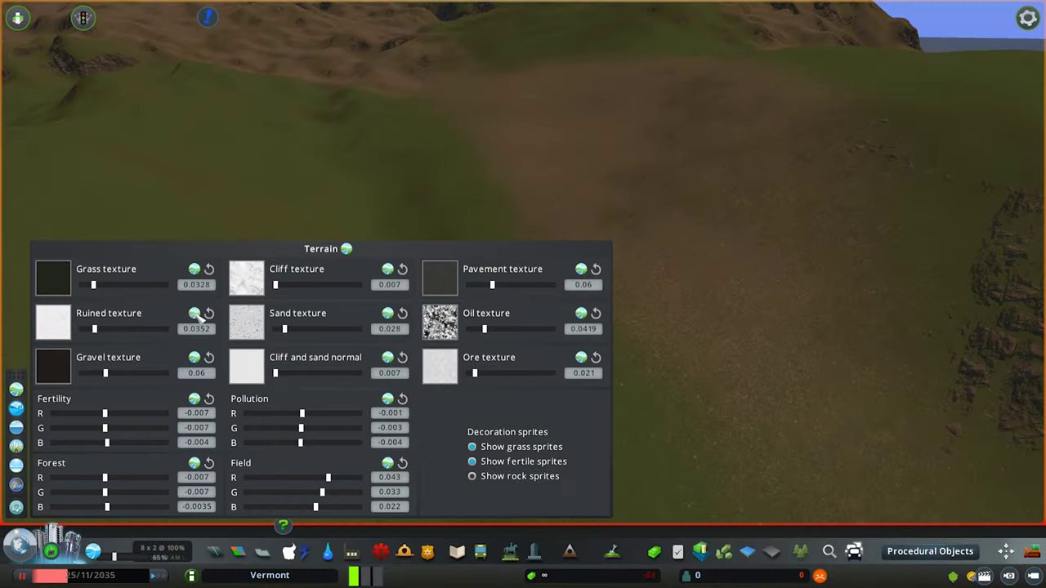
{"action": "left_click", "coordinate": [198, 317]}
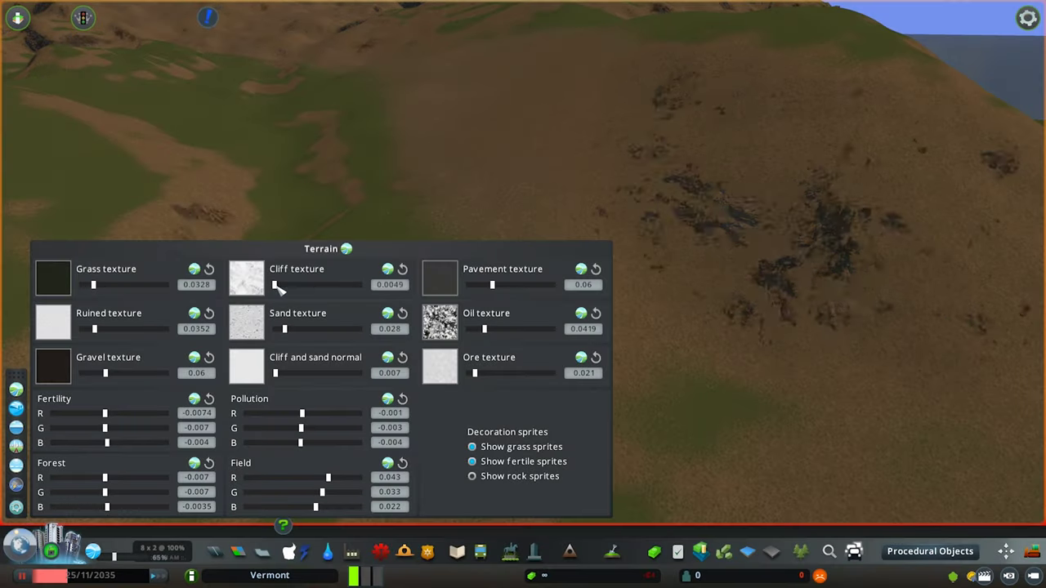
{"action": "left_click_drag", "start_coordinate": [278, 286], "coordinate": [283, 287]}
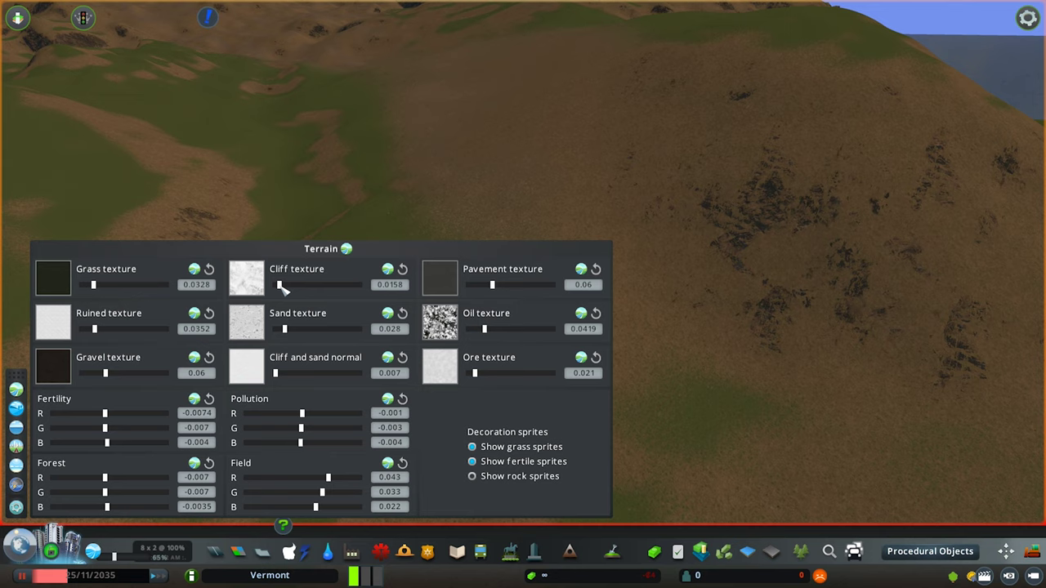
- Replace the cliff texture with the one from NotSoRocky European and set its tiling to 0.017
{"action": "left_click", "coordinate": [388, 269]}
{"action": "left_click", "coordinate": [429, 256]}
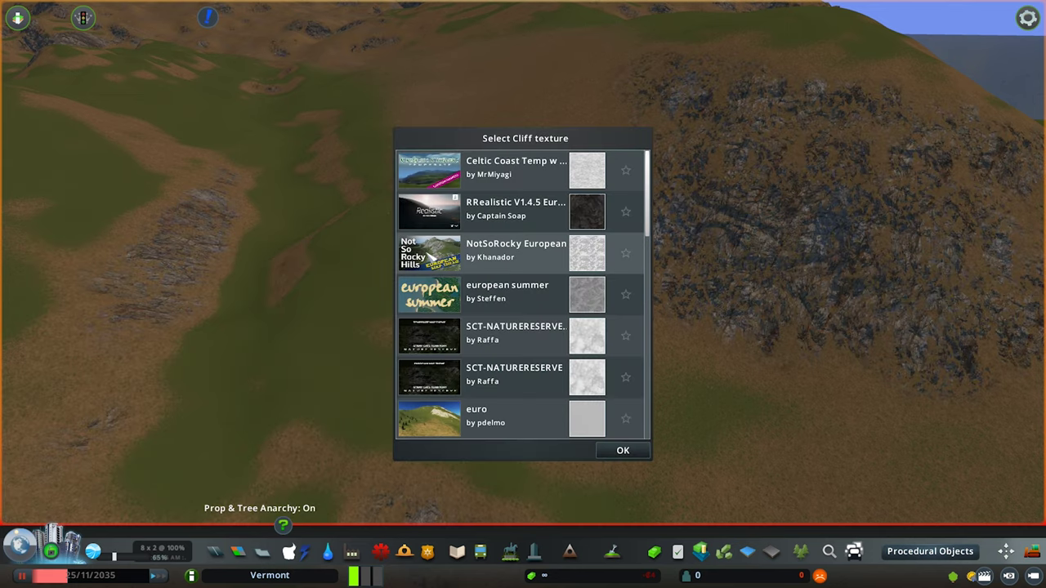
{"action": "left_click", "coordinate": [622, 451]}
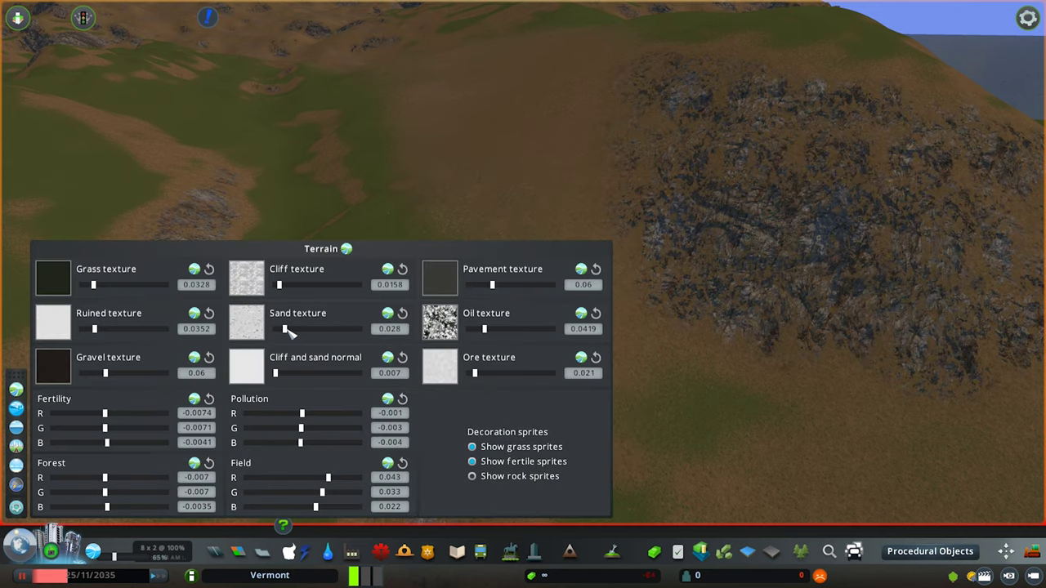
{"action": "left_click_drag", "start_coordinate": [283, 286], "coordinate": [284, 286]}
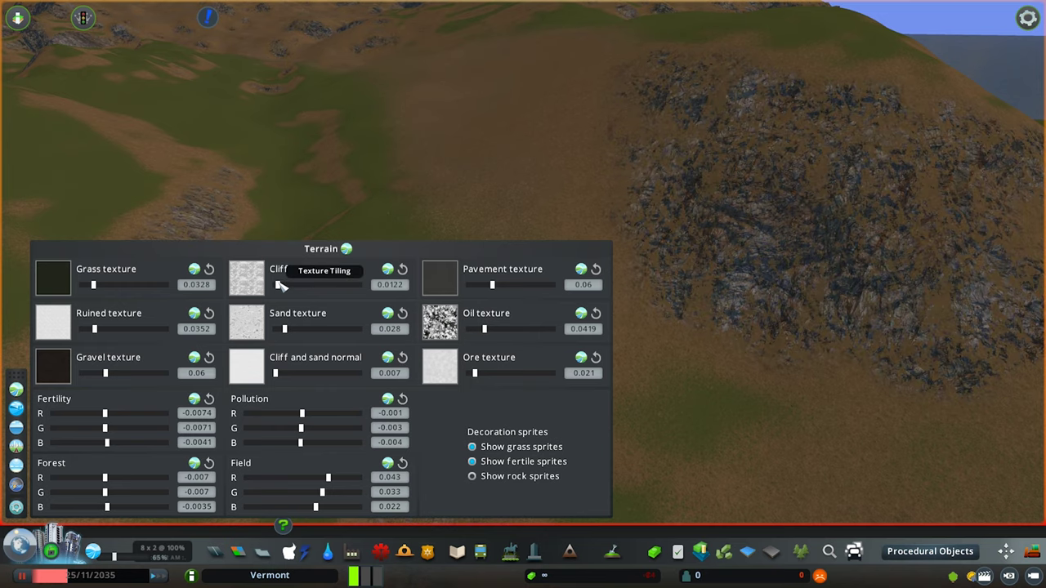
- Set the cliff and sand normal tiling to 0.0521 and the fertility color's green value to 0.0036
{"action": "left_click_drag", "start_coordinate": [275, 372], "coordinate": [276, 373]}
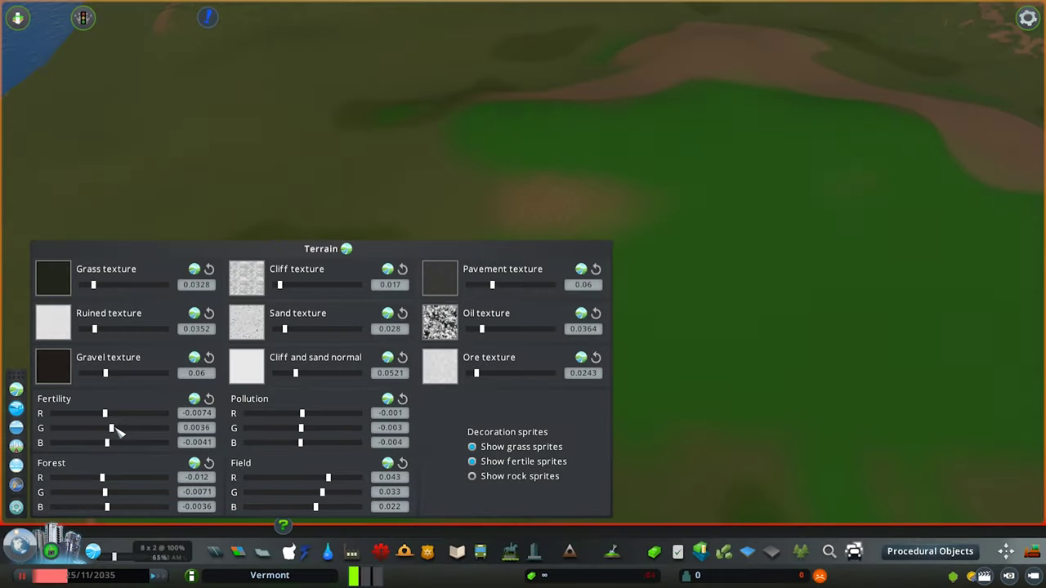
{"action": "mouse_move", "coordinate": [105, 430]}
{"action": "left_mouse_down"}
{"action": "mouse_move", "coordinate": [117, 443]}
{"action": "mouse_move", "coordinate": [108, 444]}
{"action": "mouse_move", "coordinate": [108, 415]}
{"action": "left_mouse_up"}
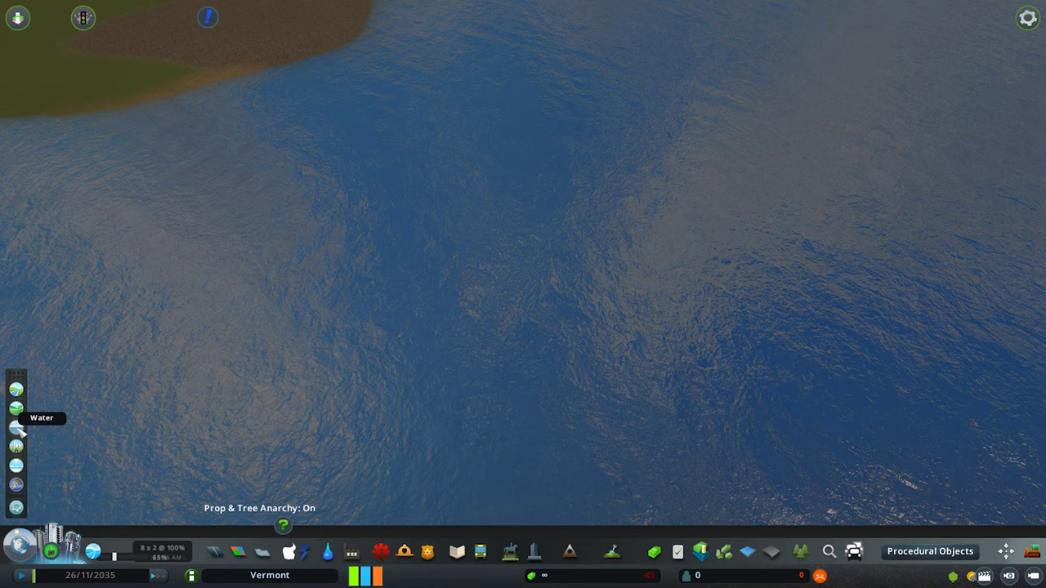
- Compare the water normal textures of several themes and apply the one from White Cliffs of Dover
{"action": "left_click", "coordinate": [17, 428]}
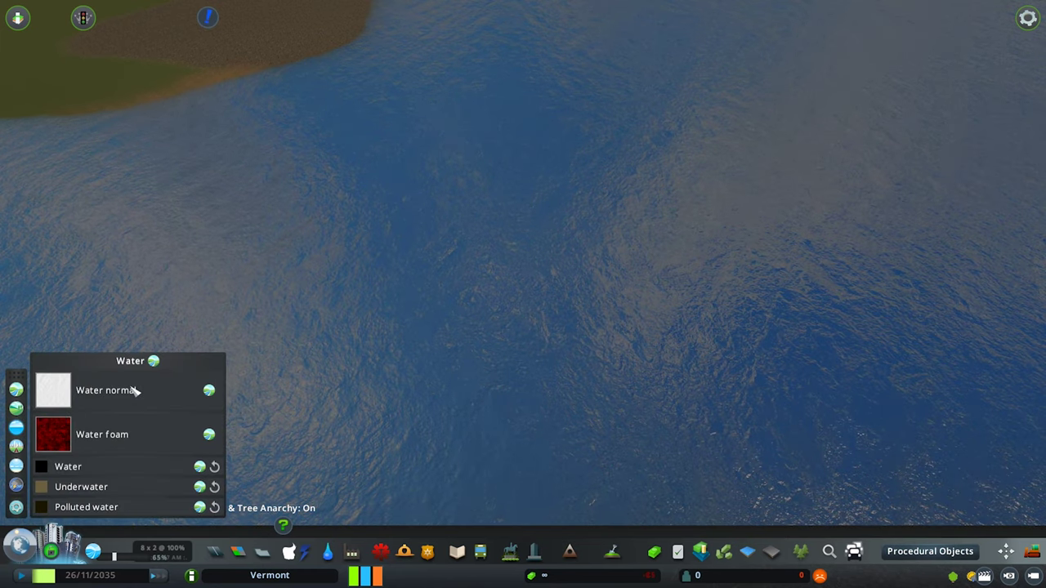
{"action": "left_click", "coordinate": [210, 392]}
{"action": "left_click", "coordinate": [541, 286]}
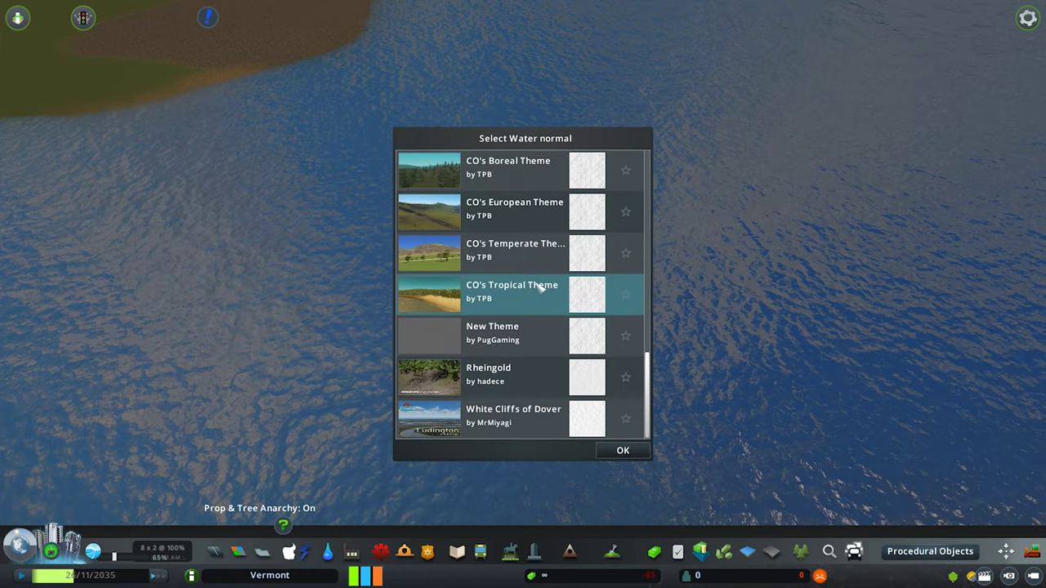
{"action": "left_click", "coordinate": [527, 233]}
{"action": "left_click", "coordinate": [525, 255]}
{"action": "left_click", "coordinate": [528, 170]}
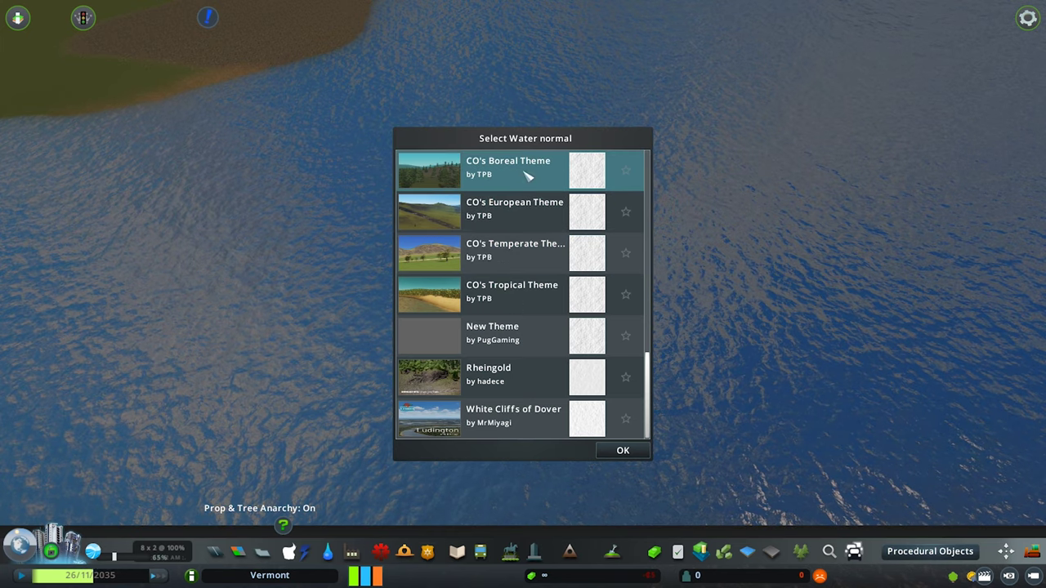
{"action": "left_click", "coordinate": [508, 413]}
{"action": "left_click", "coordinate": [499, 382]}
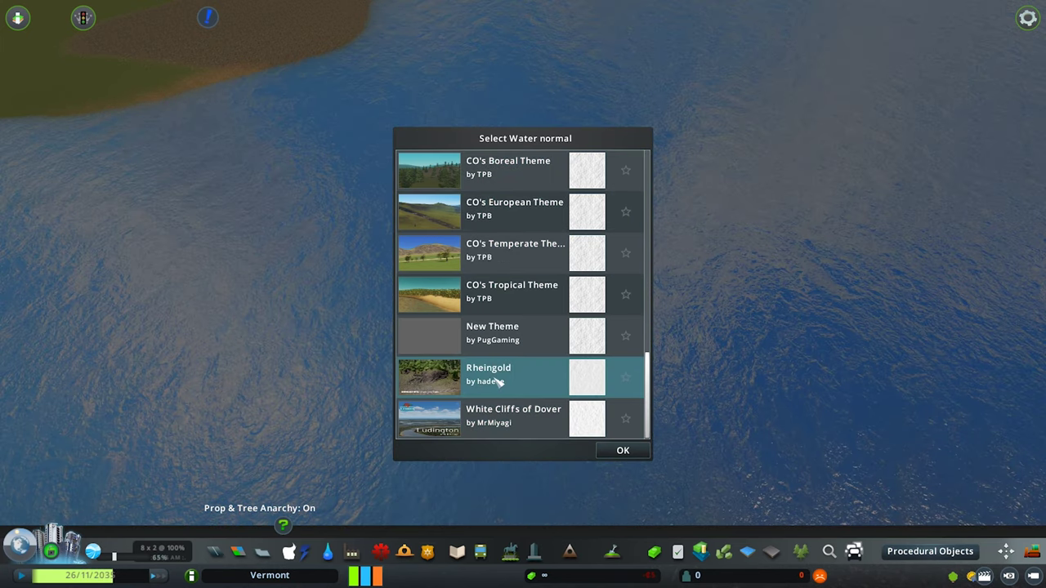
{"action": "left_click", "coordinate": [596, 414]}
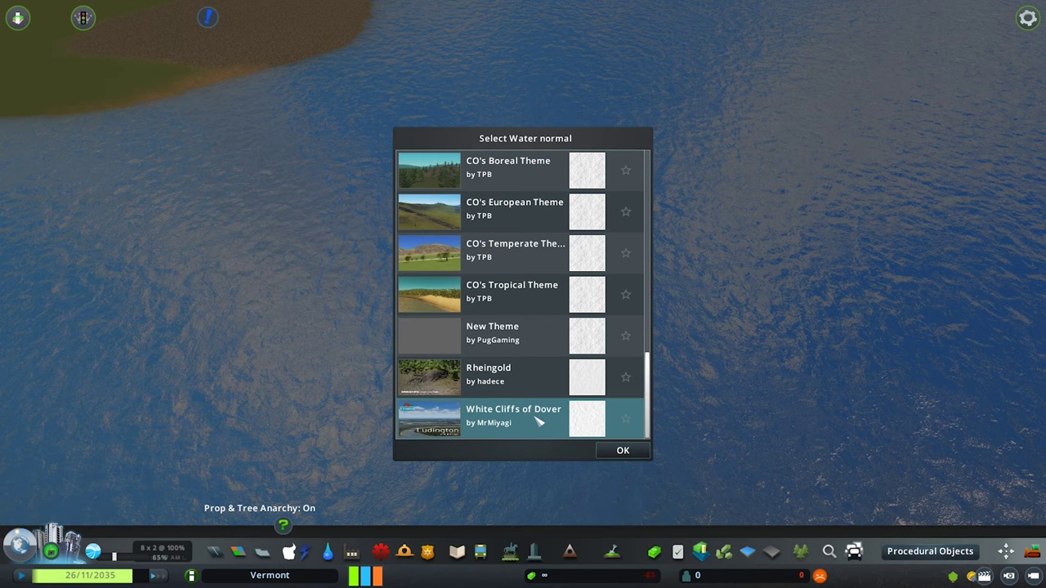
{"action": "left_click", "coordinate": [623, 451]}
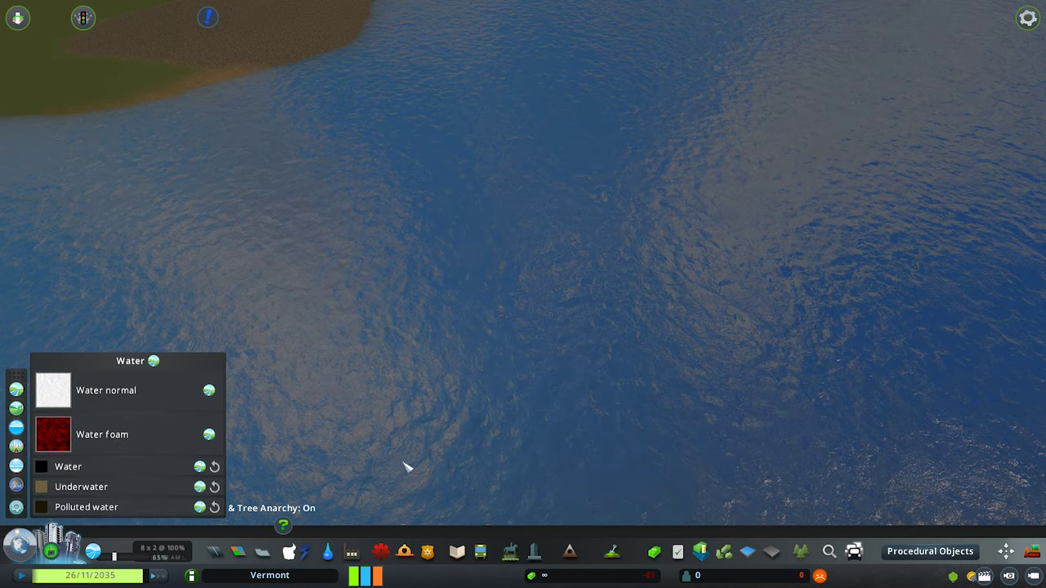
- Set the water color to a dark blue with RGB values 4, 5, 39
{"action": "left_click", "coordinate": [54, 435]}
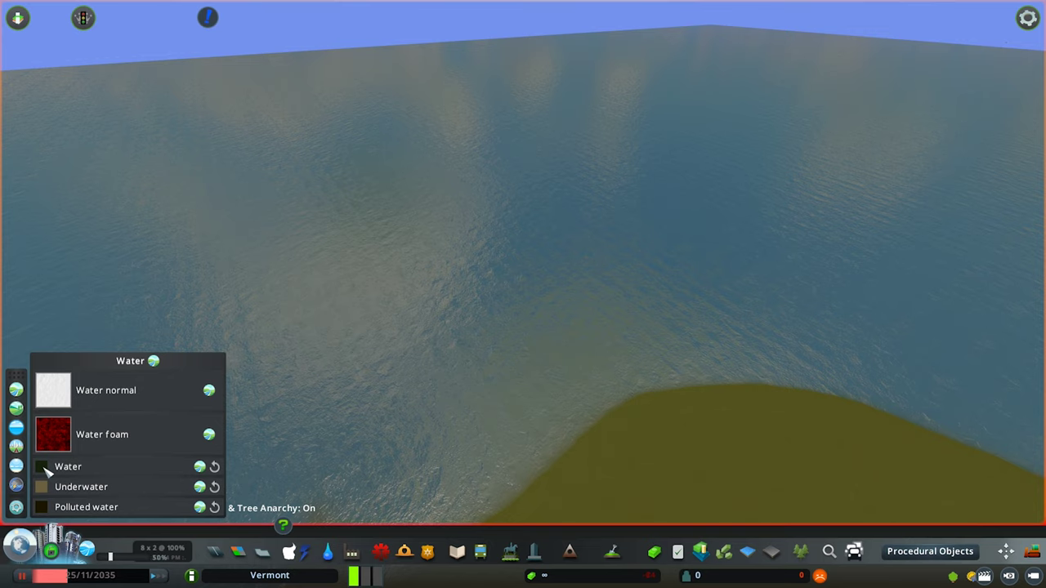
{"action": "left_click", "coordinate": [45, 470]}
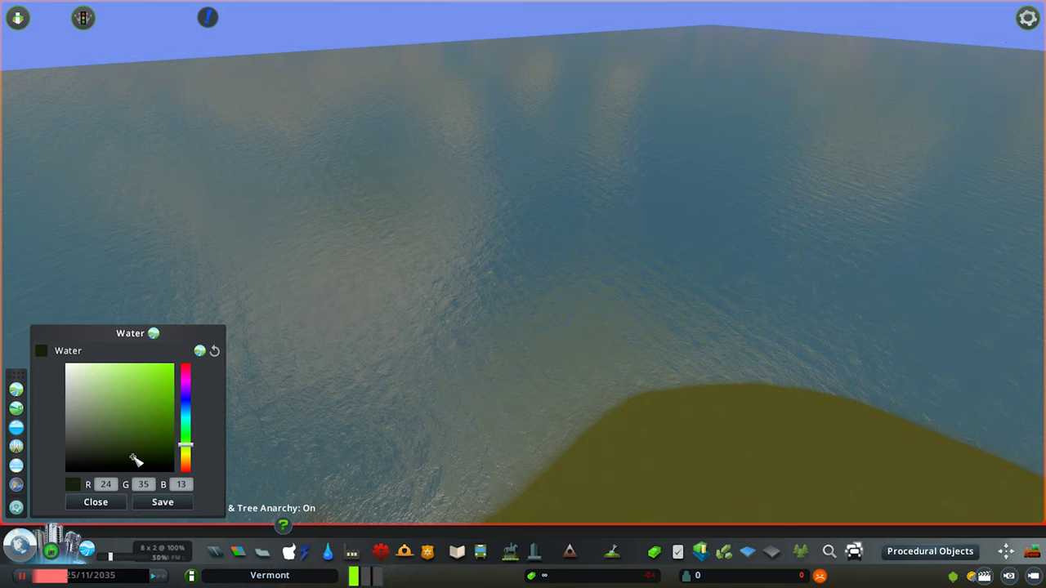
{"action": "left_click_drag", "start_coordinate": [138, 455], "coordinate": [121, 442]}
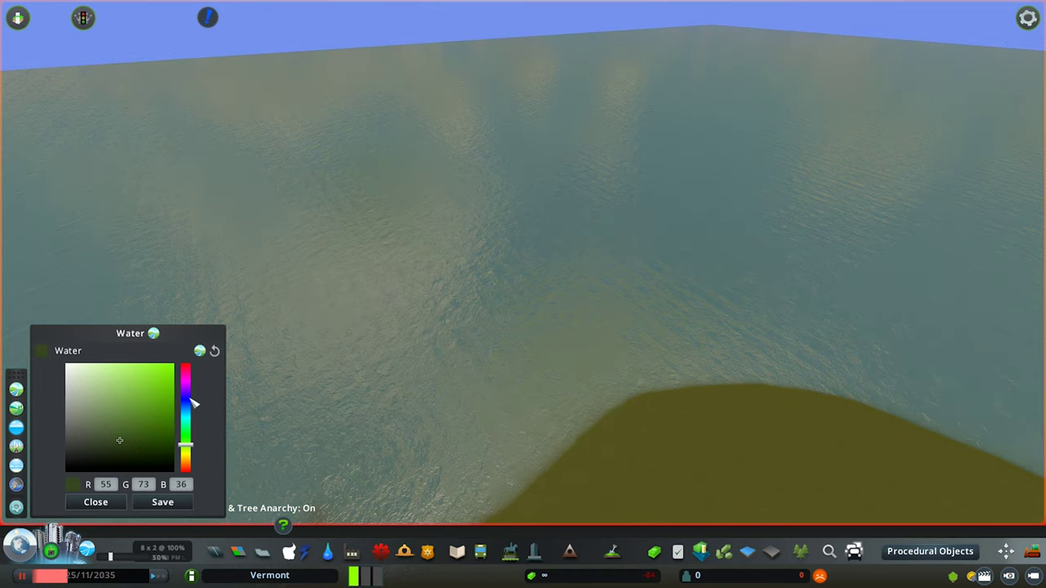
{"action": "left_click", "coordinate": [187, 401]}
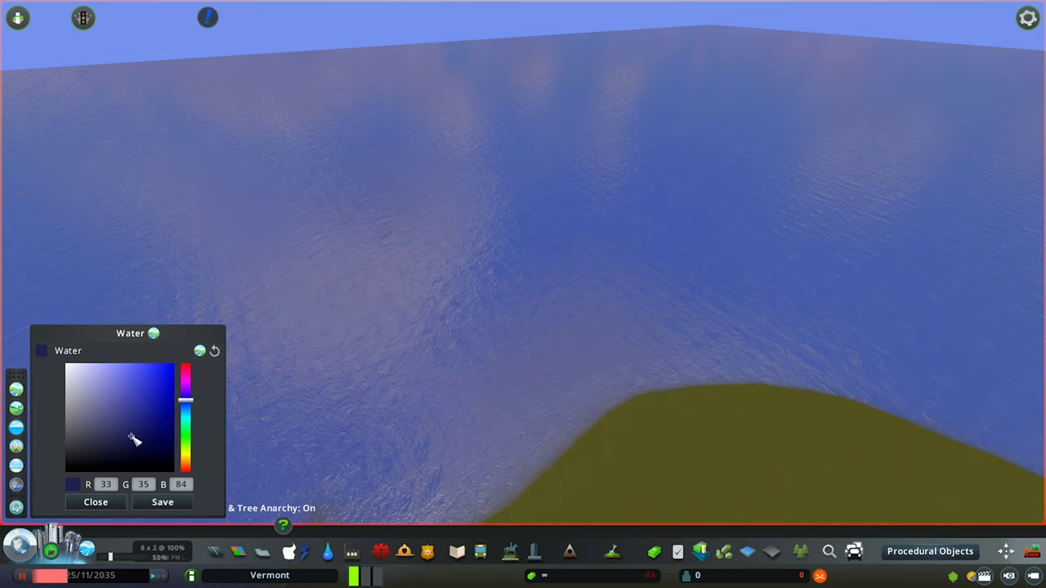
{"action": "left_click", "coordinate": [159, 383]}
{"action": "left_click", "coordinate": [173, 382]}
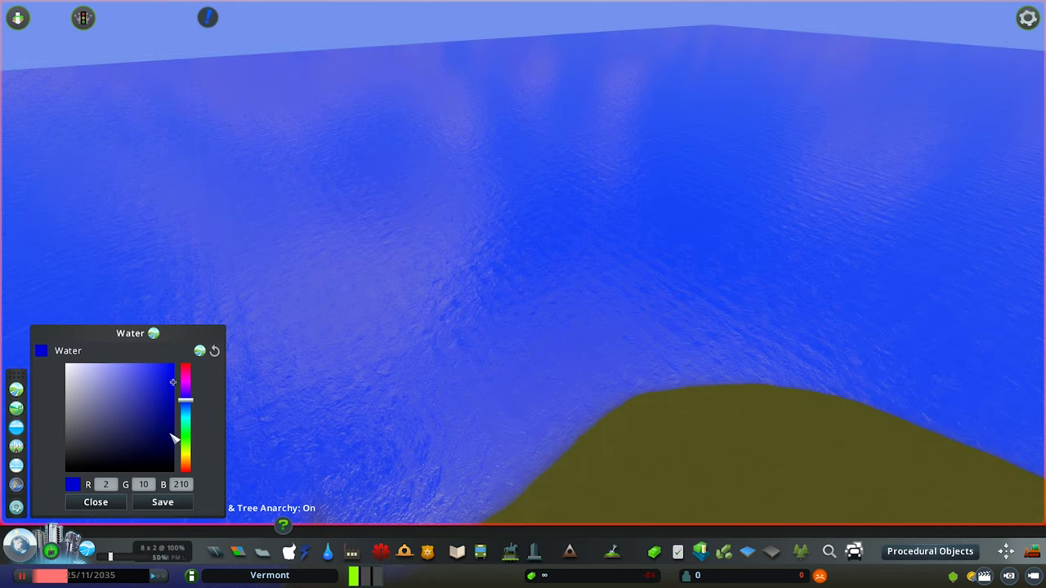
{"action": "left_click", "coordinate": [166, 450]}
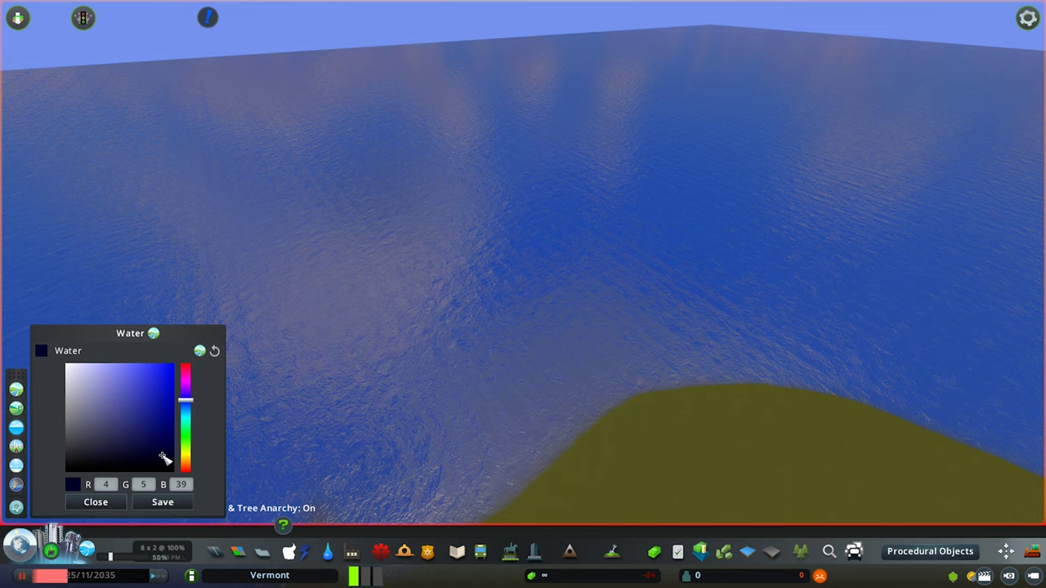
- Save the current water color as a swatch named "Sea 1"
{"action": "left_click", "coordinate": [166, 505]}
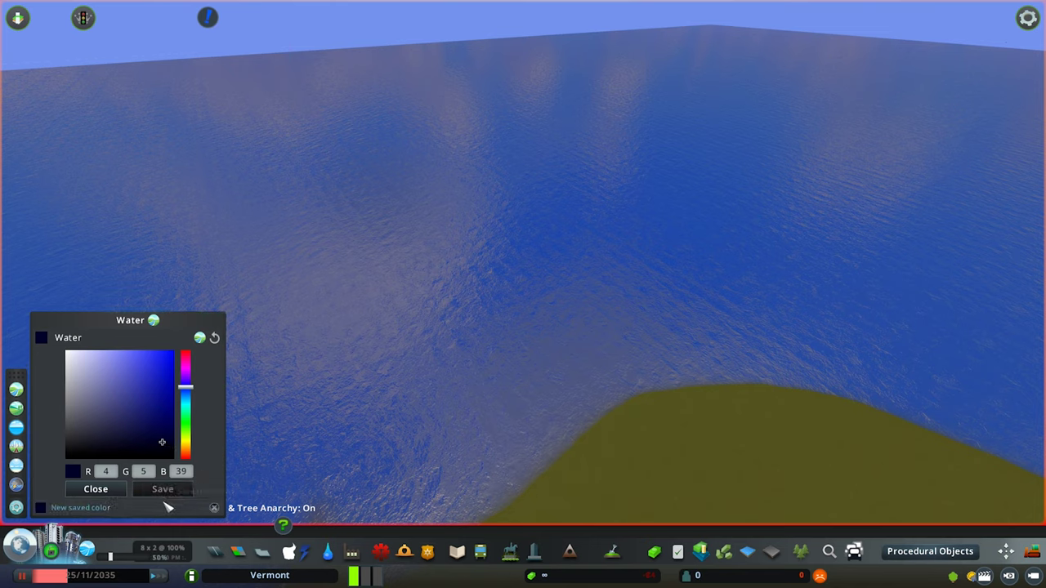
{"action": "left_click", "coordinate": [119, 510]}
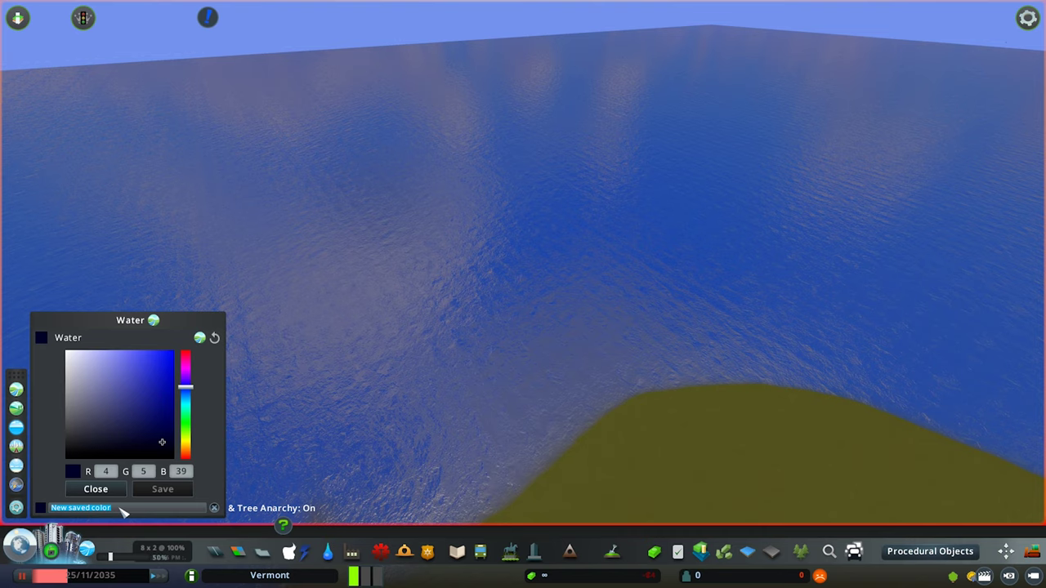
{"action": "type", "text": "Sea 1"}
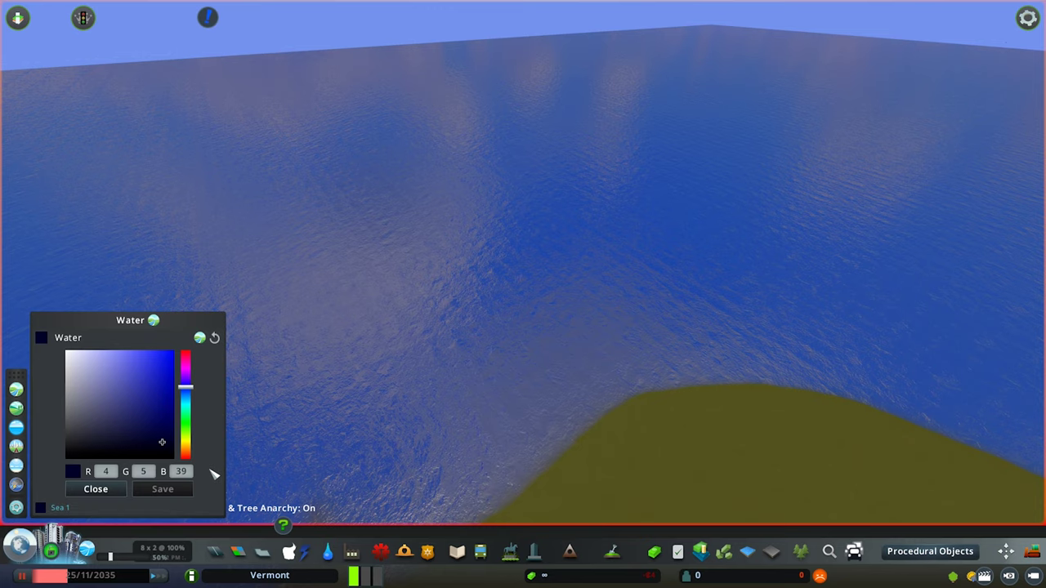
- Set the water color to RGB 16, 18, 82 and save it as another swatch
{"action": "left_click", "coordinate": [153, 425]}
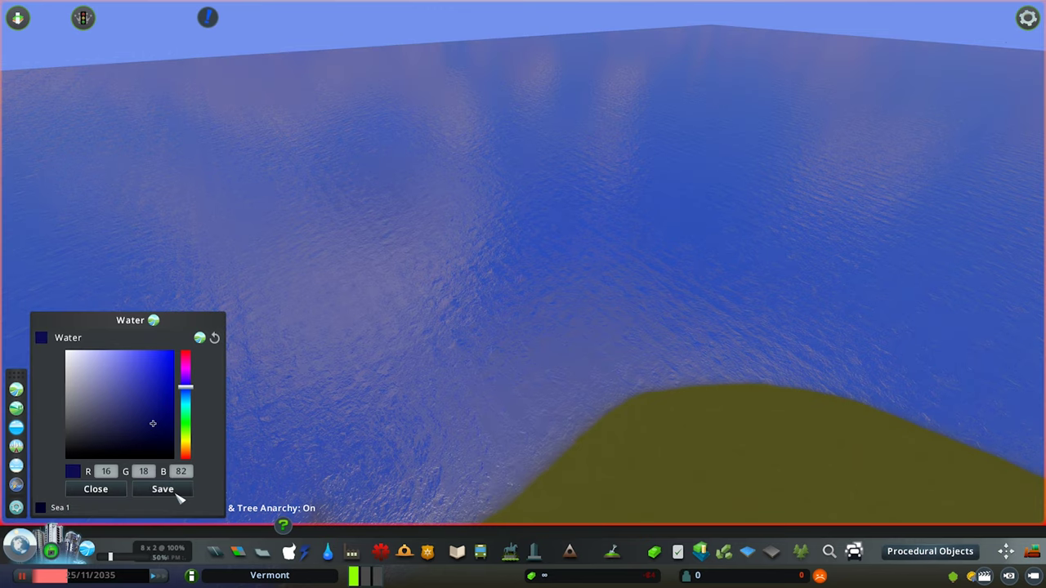
{"action": "left_click", "coordinate": [163, 489]}
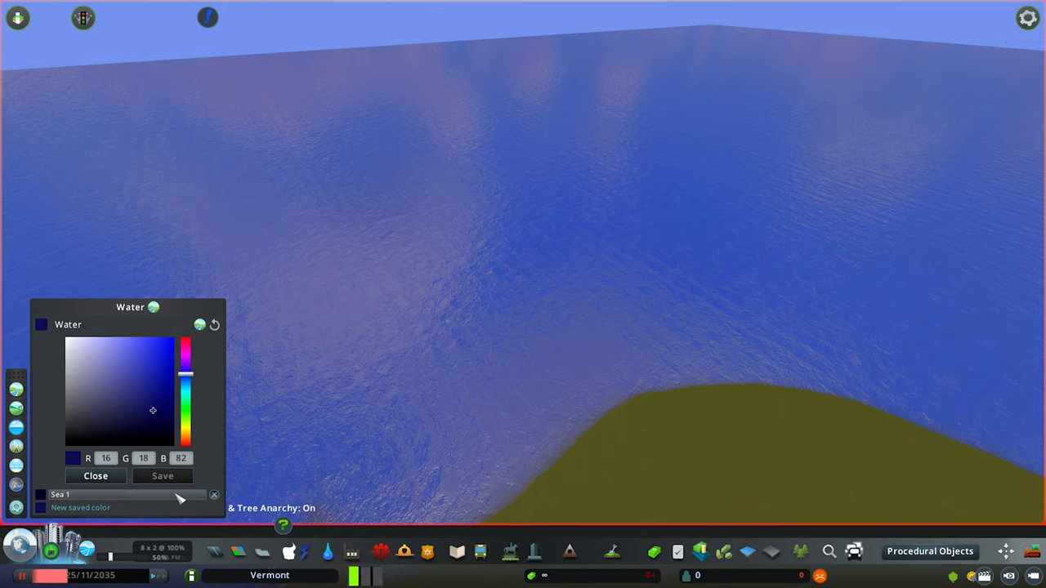
- Select the newly saved water color swatch below "Sea 1"
{"action": "left_click", "coordinate": [121, 508]}
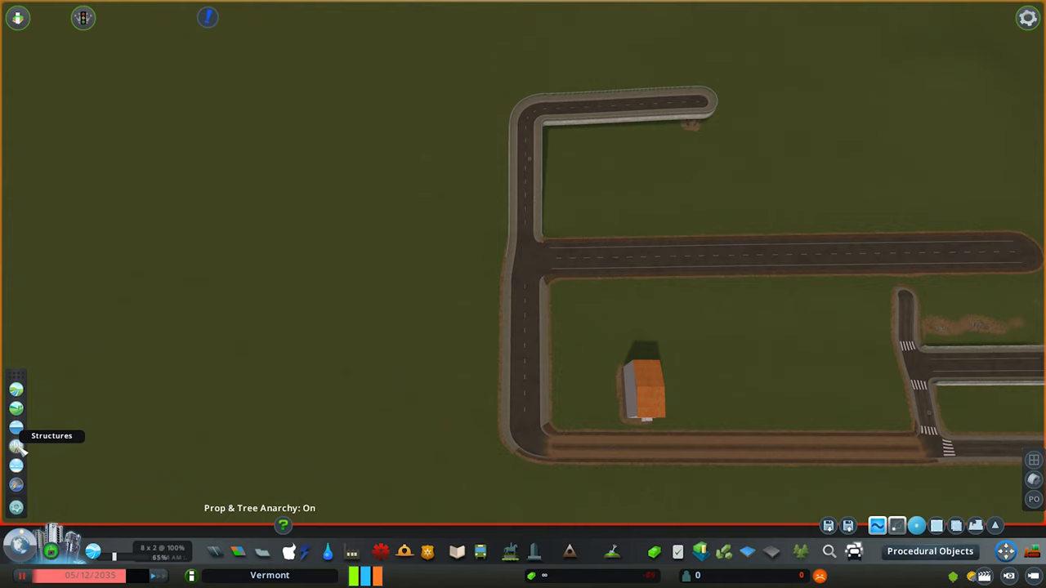
- Compare the road upwards textures of New Theme, Rheingold and White Cliffs of Dover, and apply the one from CO's Tropical Theme
{"action": "left_click", "coordinate": [18, 447]}
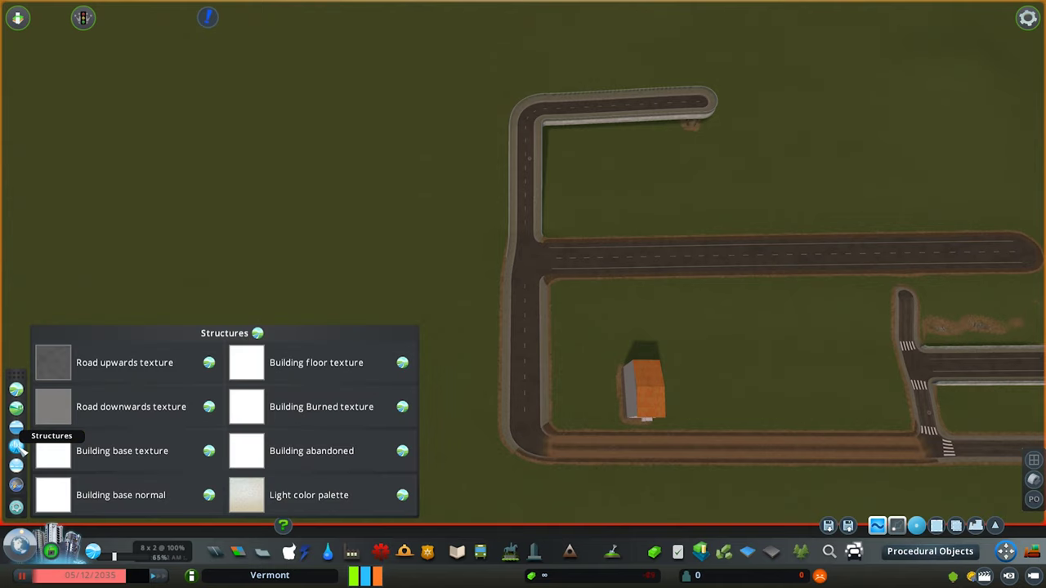
{"action": "left_click", "coordinate": [209, 363]}
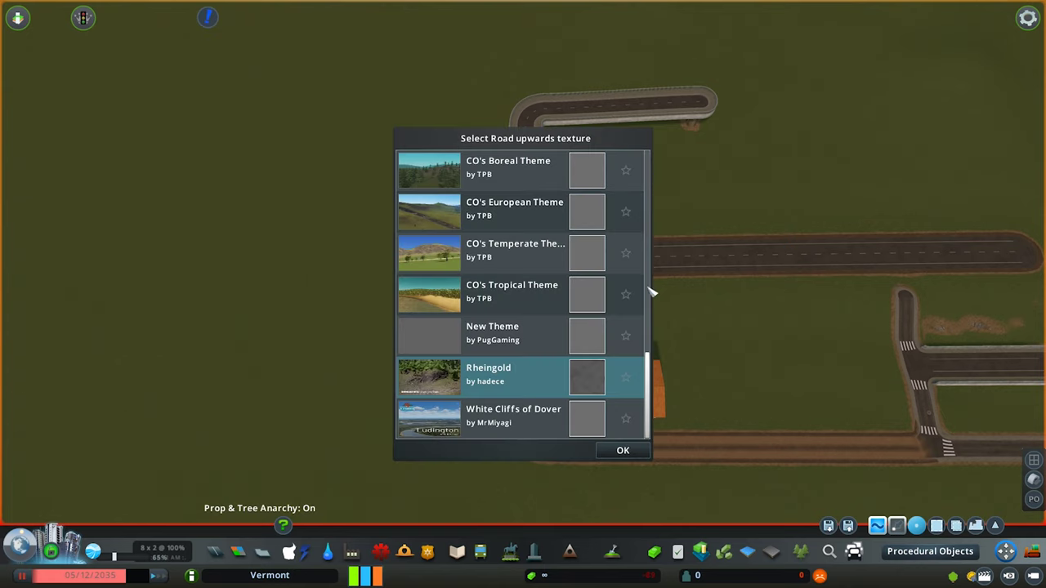
{"action": "left_click", "coordinate": [503, 341]}
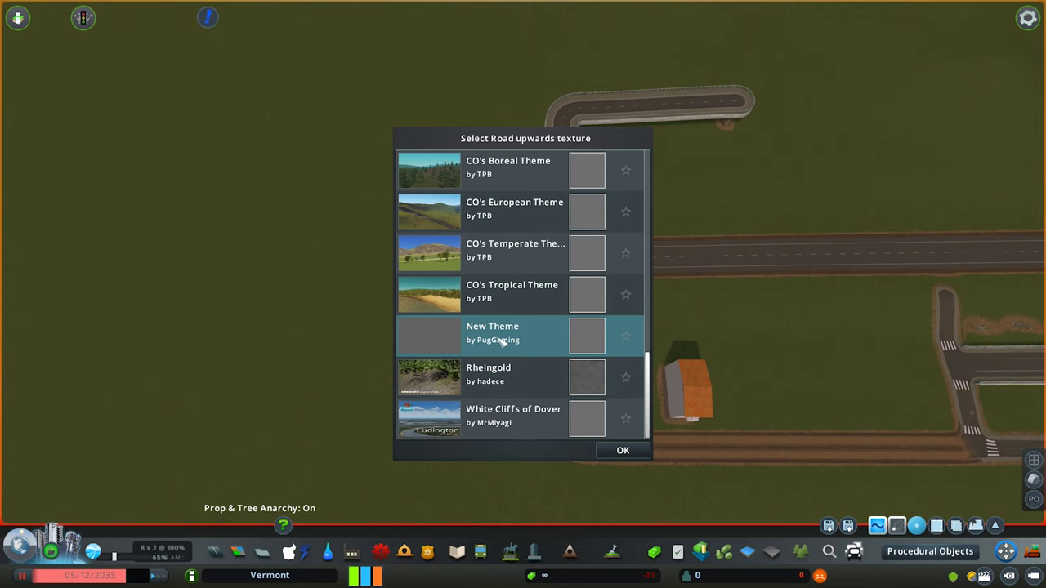
{"action": "left_click", "coordinate": [504, 388]}
{"action": "left_click", "coordinate": [512, 413]}
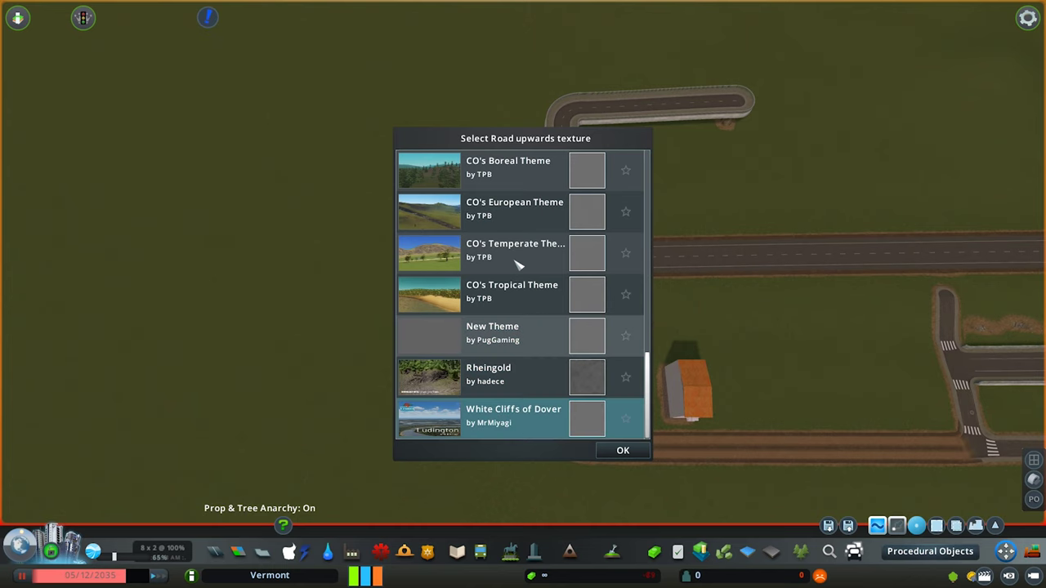
{"action": "left_click", "coordinate": [520, 292]}
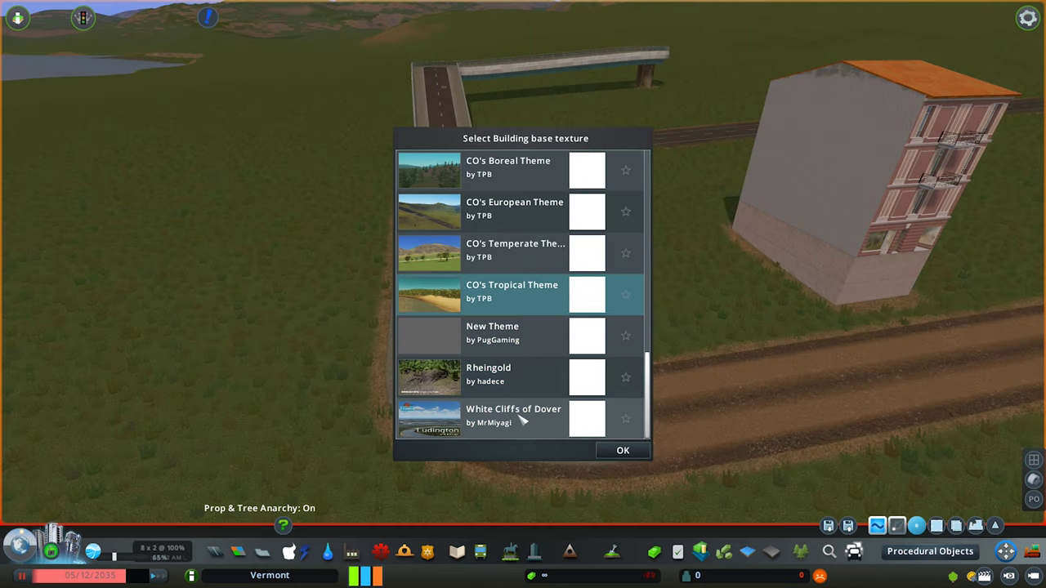
- Try the building base textures from White Cliffs of Dover and Rheingold, and apply the one from New Theme
{"action": "left_click", "coordinate": [523, 419]}
{"action": "left_click", "coordinate": [516, 392]}
{"action": "left_click", "coordinate": [507, 340]}
{"action": "scroll", "coordinate": [527, 341], "scroll_direction": "up", "scroll_amount": 2}
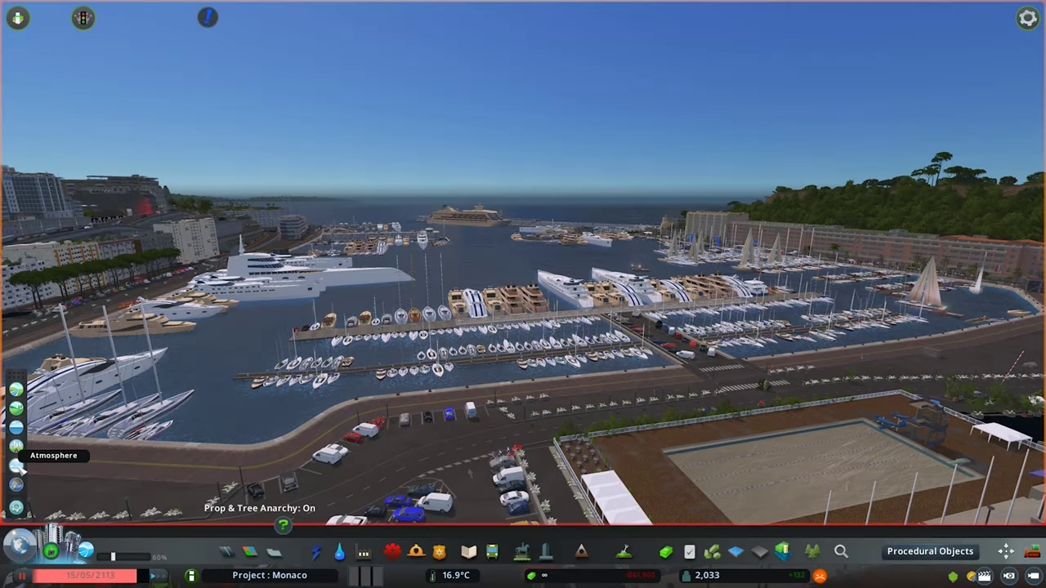
- Adjust the atmosphere settings, with longitude at 180, latitude at 13 and sun size at 0.001
{"action": "left_click", "coordinate": [16, 465]}
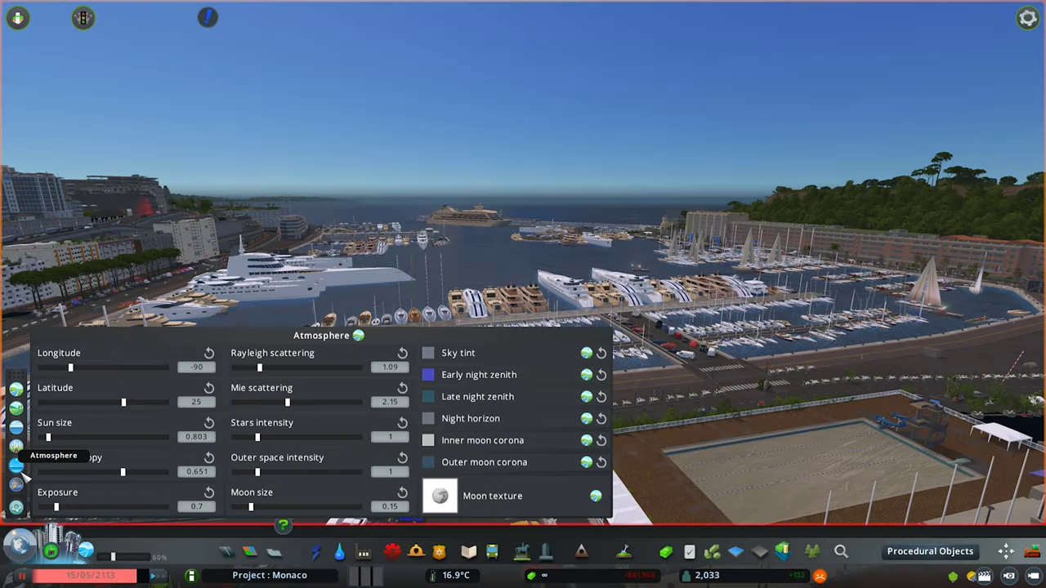
{"action": "left_click_drag", "start_coordinate": [104, 371], "coordinate": [44, 402]}
{"action": "left_click_drag", "start_coordinate": [51, 438], "coordinate": [147, 441]}
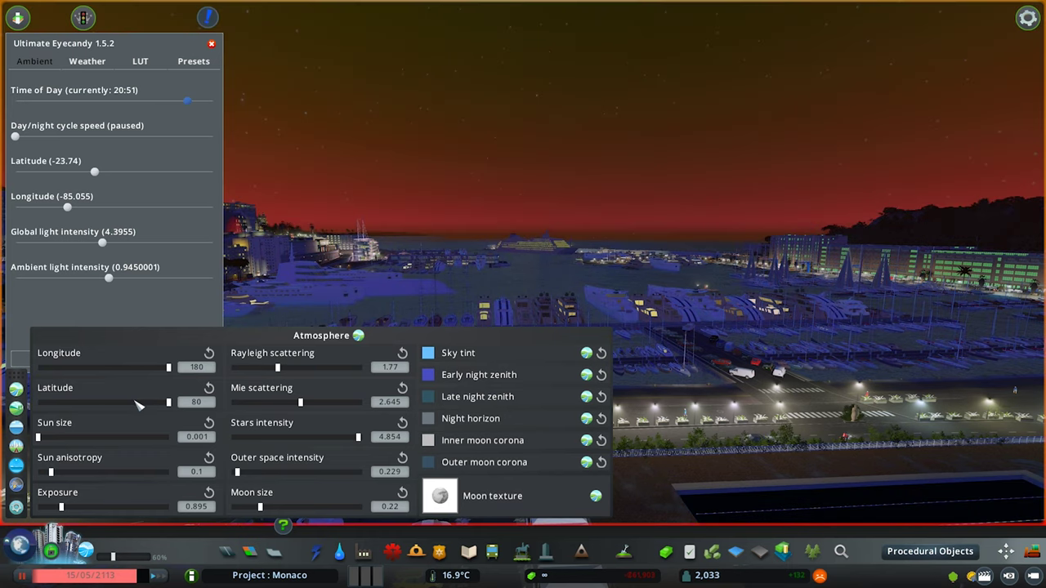
{"action": "left_click_drag", "start_coordinate": [138, 403], "coordinate": [118, 403]}
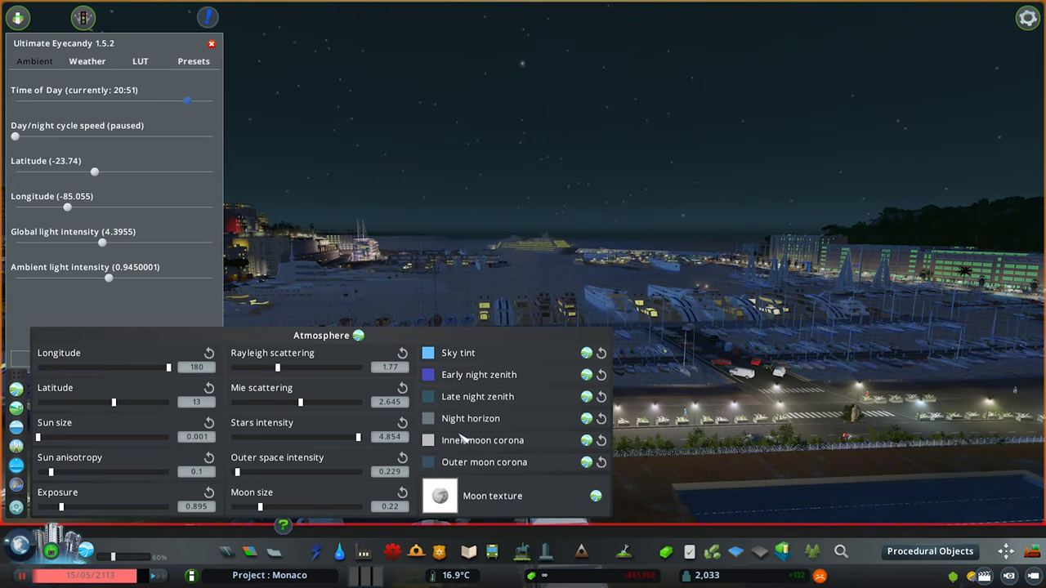
- Apply the night horizon color from the Skiathos Project theme
{"action": "left_click", "coordinate": [586, 419]}
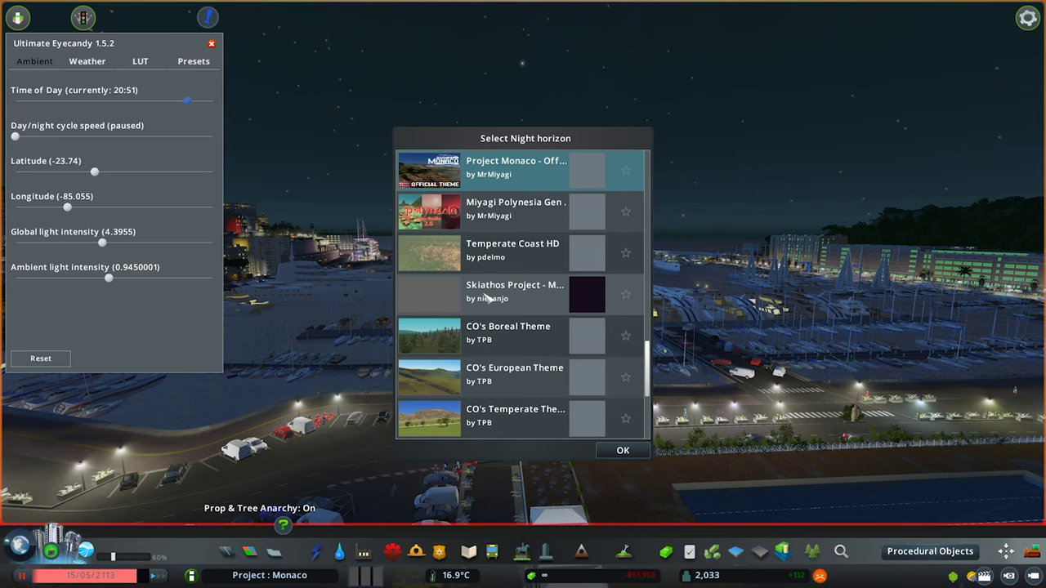
{"action": "left_click", "coordinate": [491, 296]}
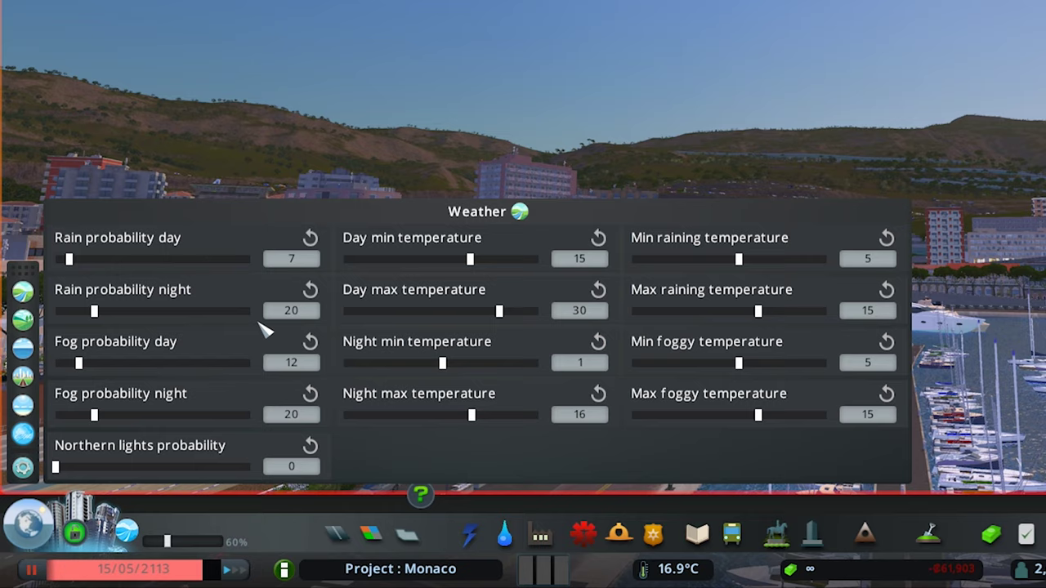
- Set the daytime fog probability to 18 and raise the northern lights probability to around mid-range
{"action": "left_click", "coordinate": [172, 365]}
{"action": "left_click", "coordinate": [90, 364]}
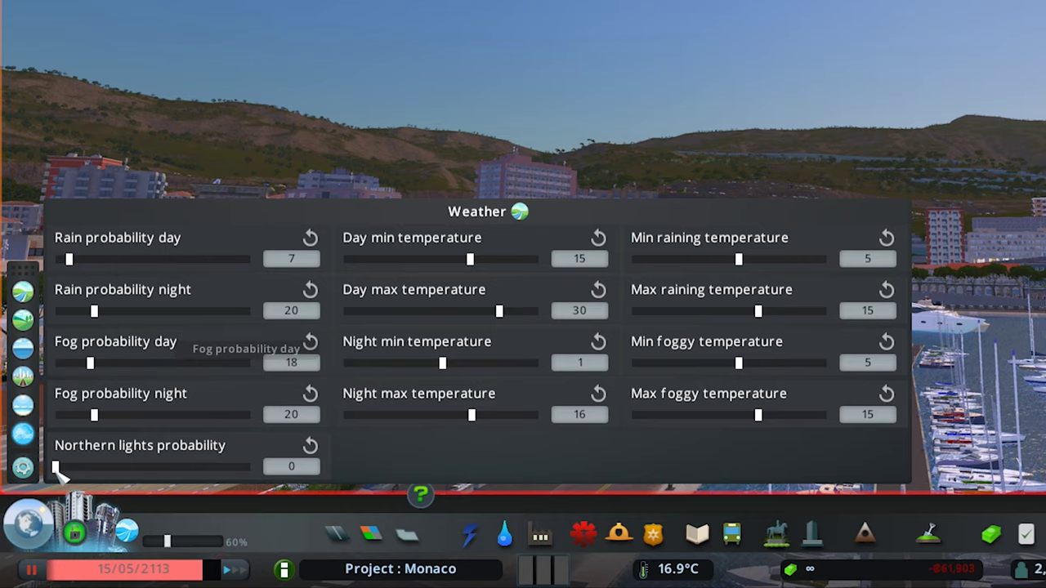
{"action": "left_click_drag", "start_coordinate": [57, 467], "coordinate": [164, 467]}
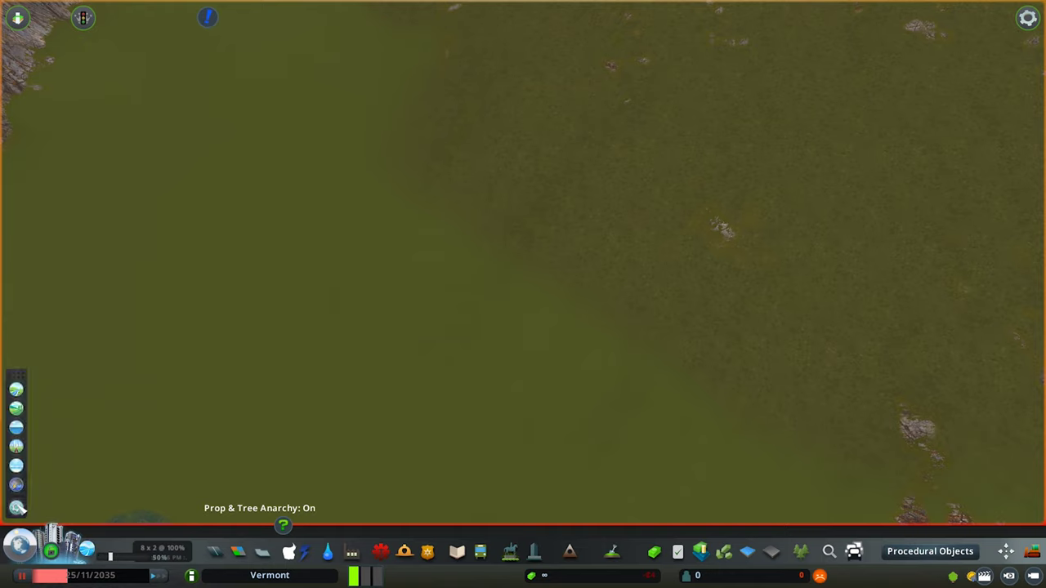
- Save the current theme settings as a mix named "Tutorial 1"
{"action": "left_click", "coordinate": [18, 508]}
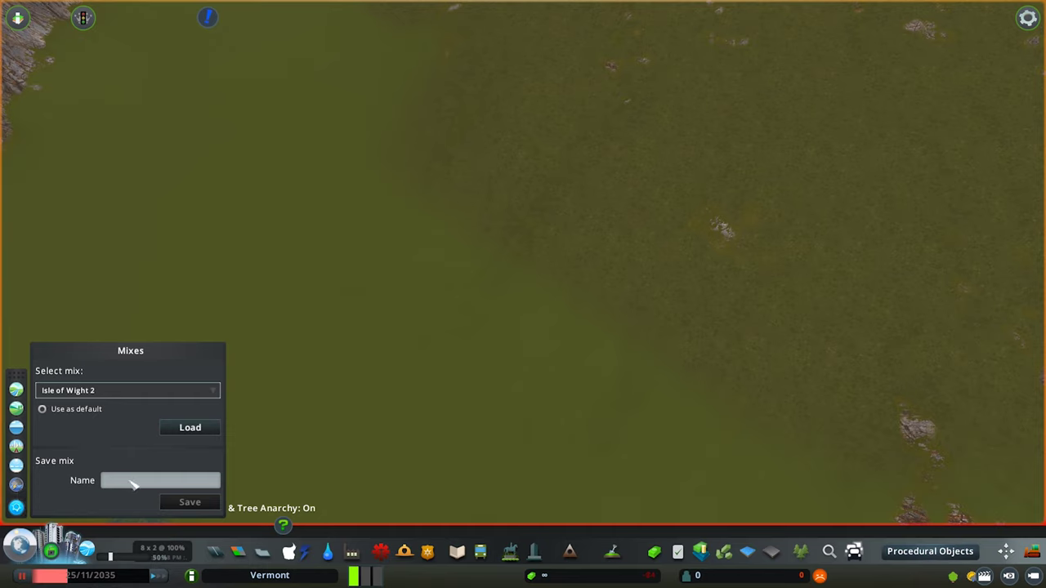
{"action": "type", "text": "Tutorial 1"}
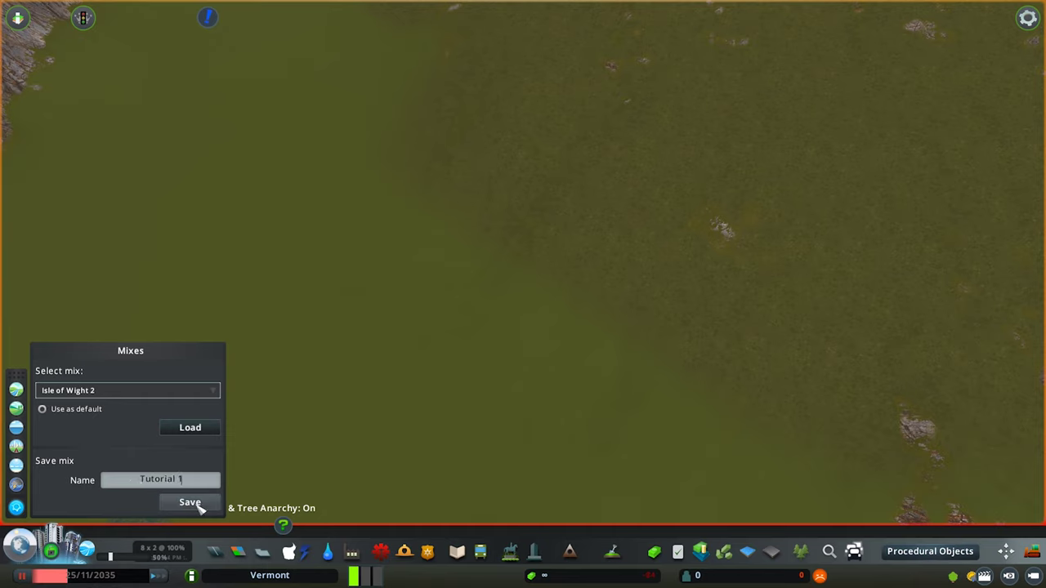
{"action": "left_click", "coordinate": [200, 505]}
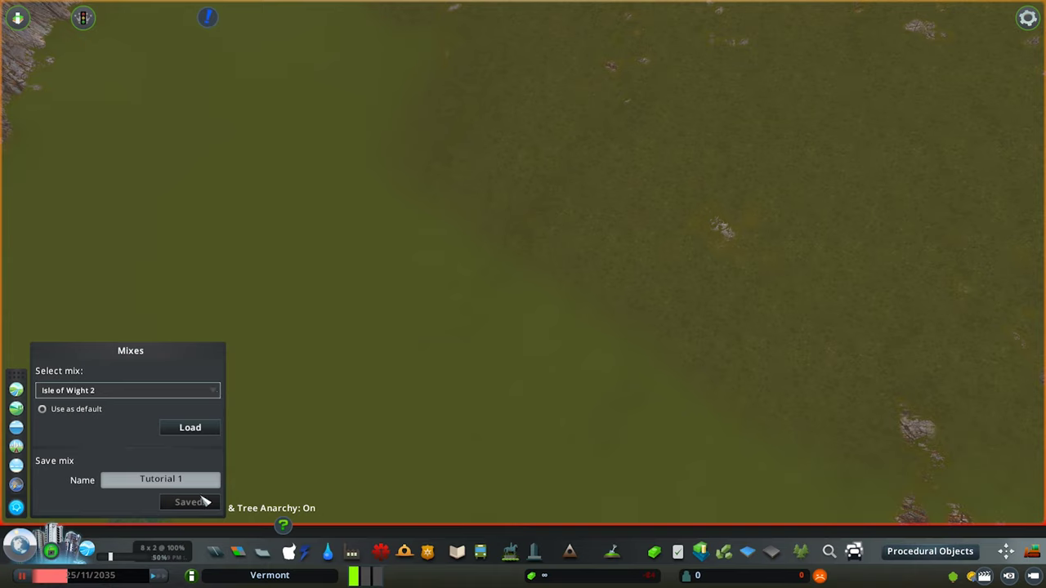
- Select the saved mix "Isle Of Wight Theme" and load it onto the map
{"action": "left_click", "coordinate": [211, 390]}
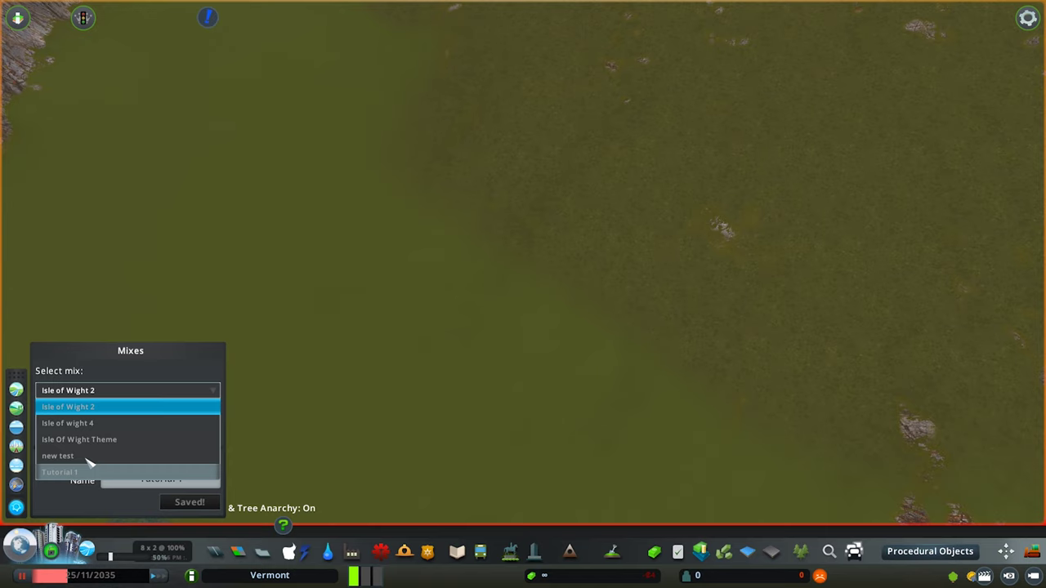
{"action": "left_click", "coordinate": [86, 423]}
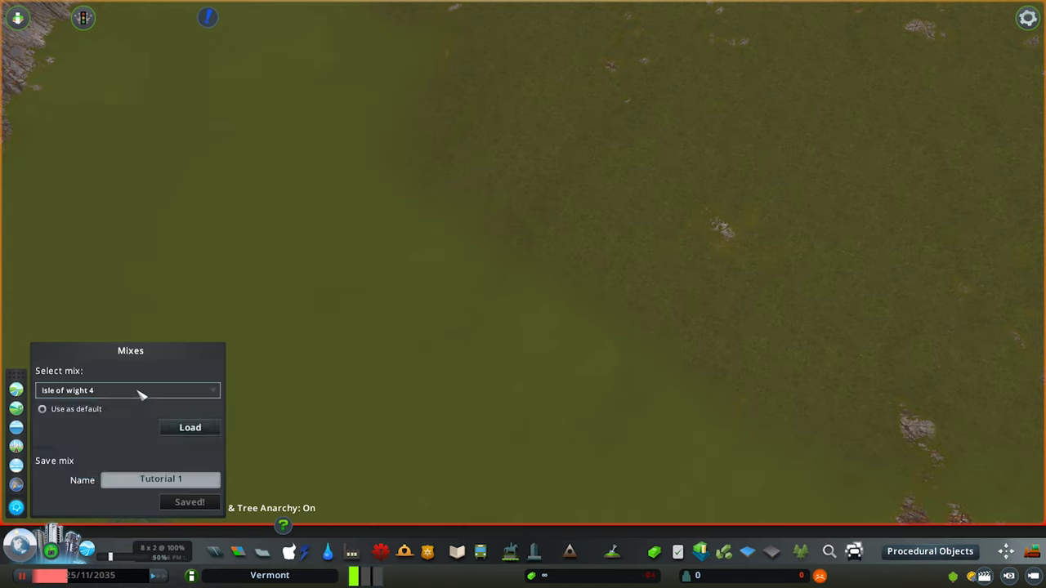
{"action": "left_click", "coordinate": [139, 391]}
{"action": "left_click", "coordinate": [94, 445]}
{"action": "left_click", "coordinate": [201, 428]}
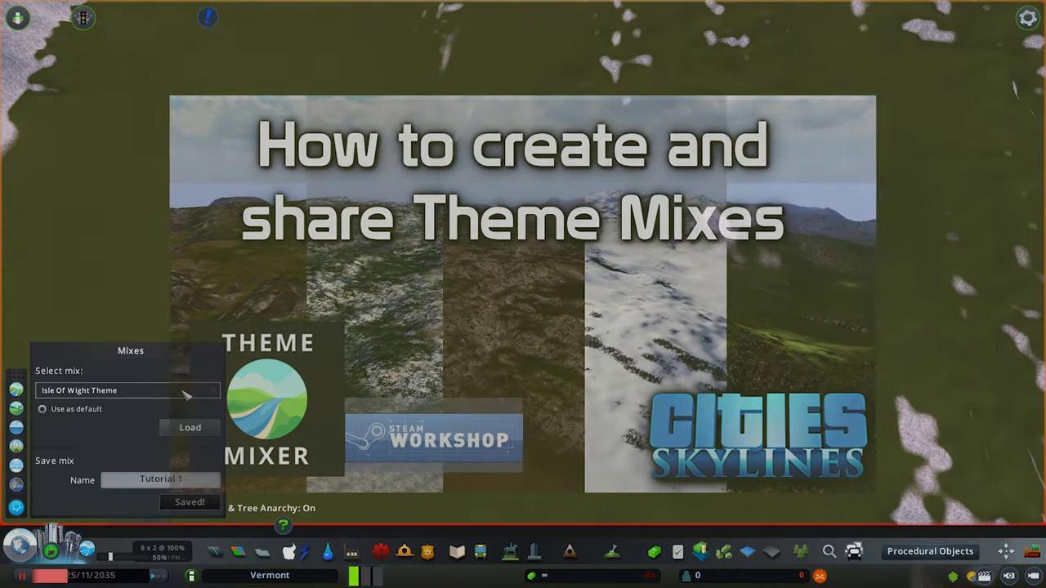